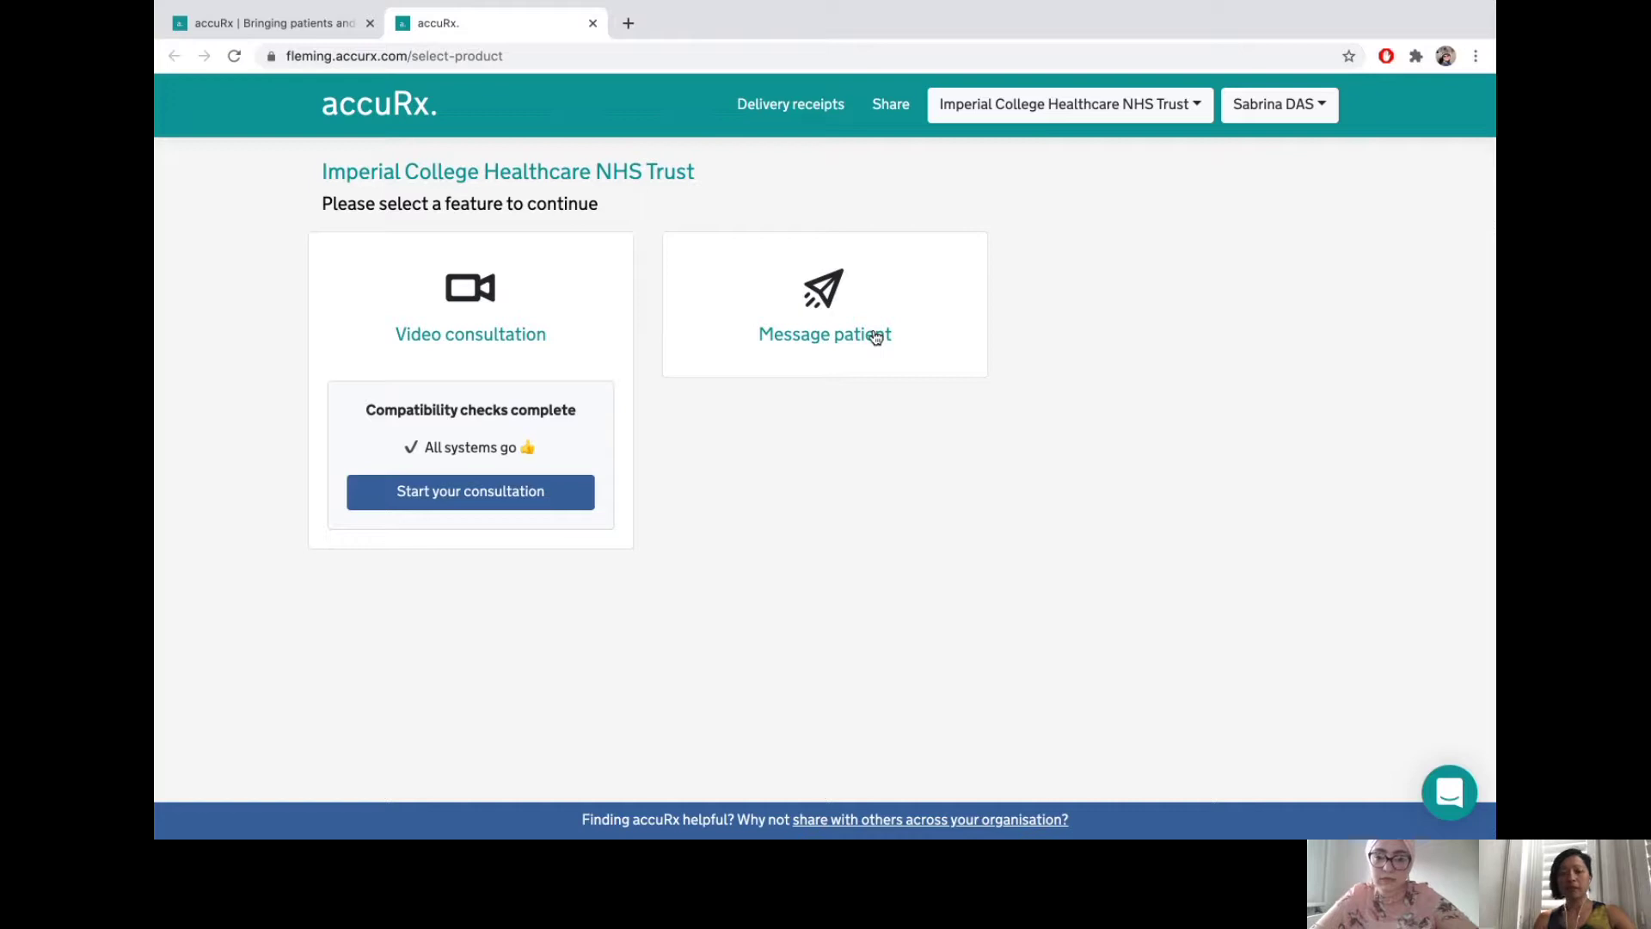
# - Start a patient message and search for the test patient by NHS number and date of birth
pyautogui.click(876, 337)
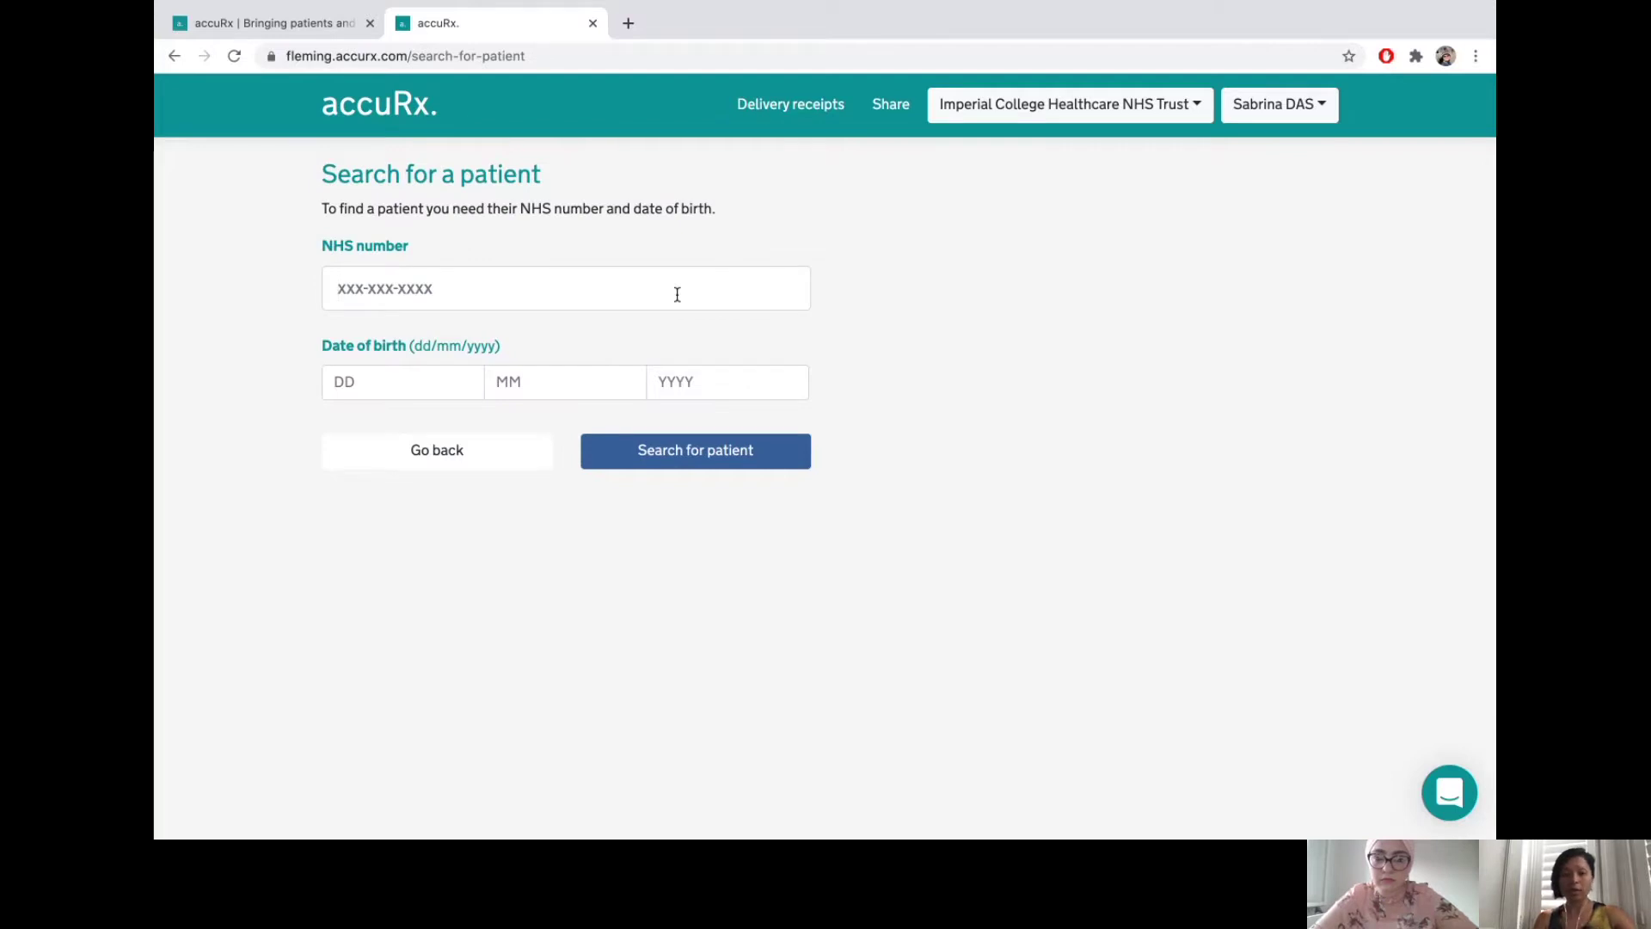
pyautogui.write('7777')
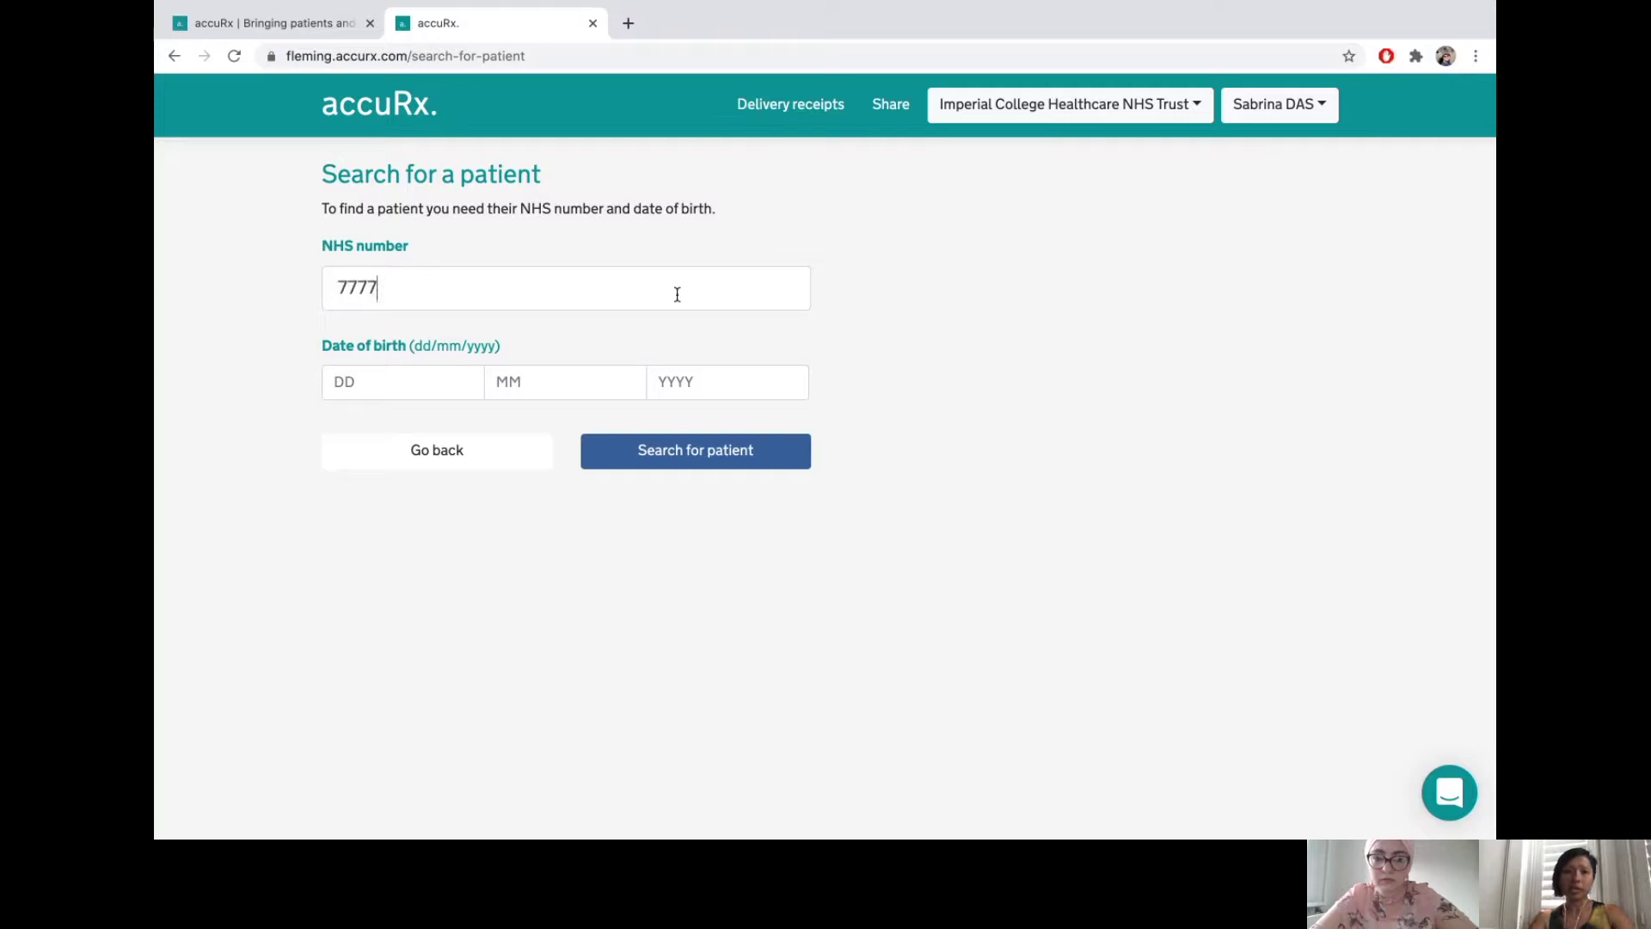
pyautogui.write('77777')
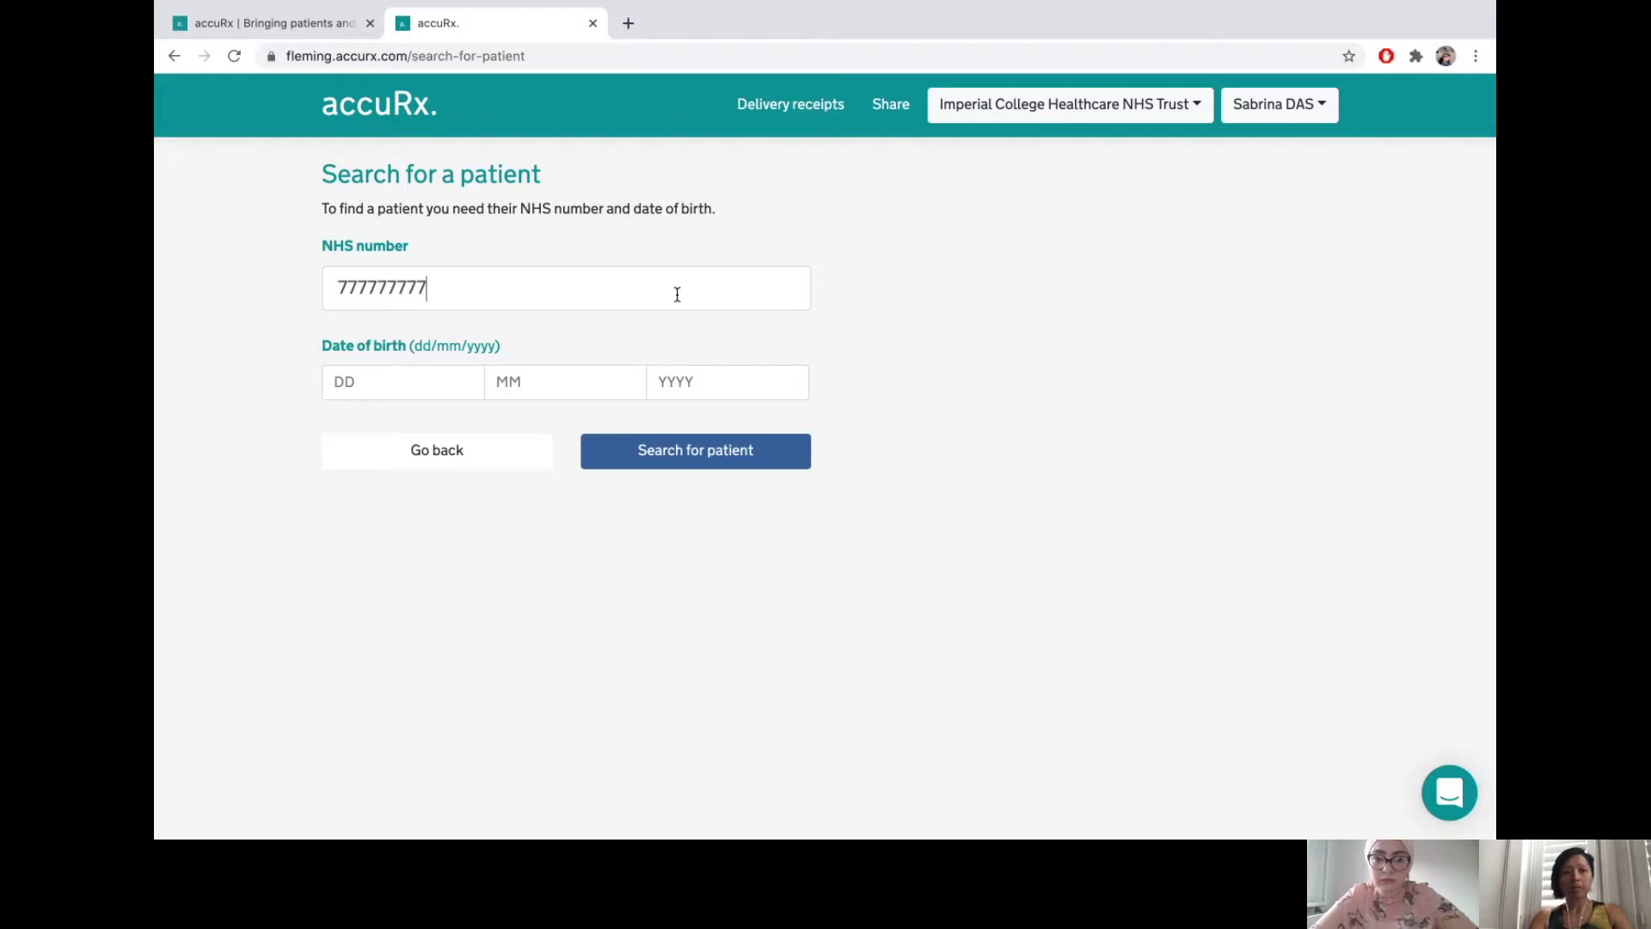
pyautogui.write('7')
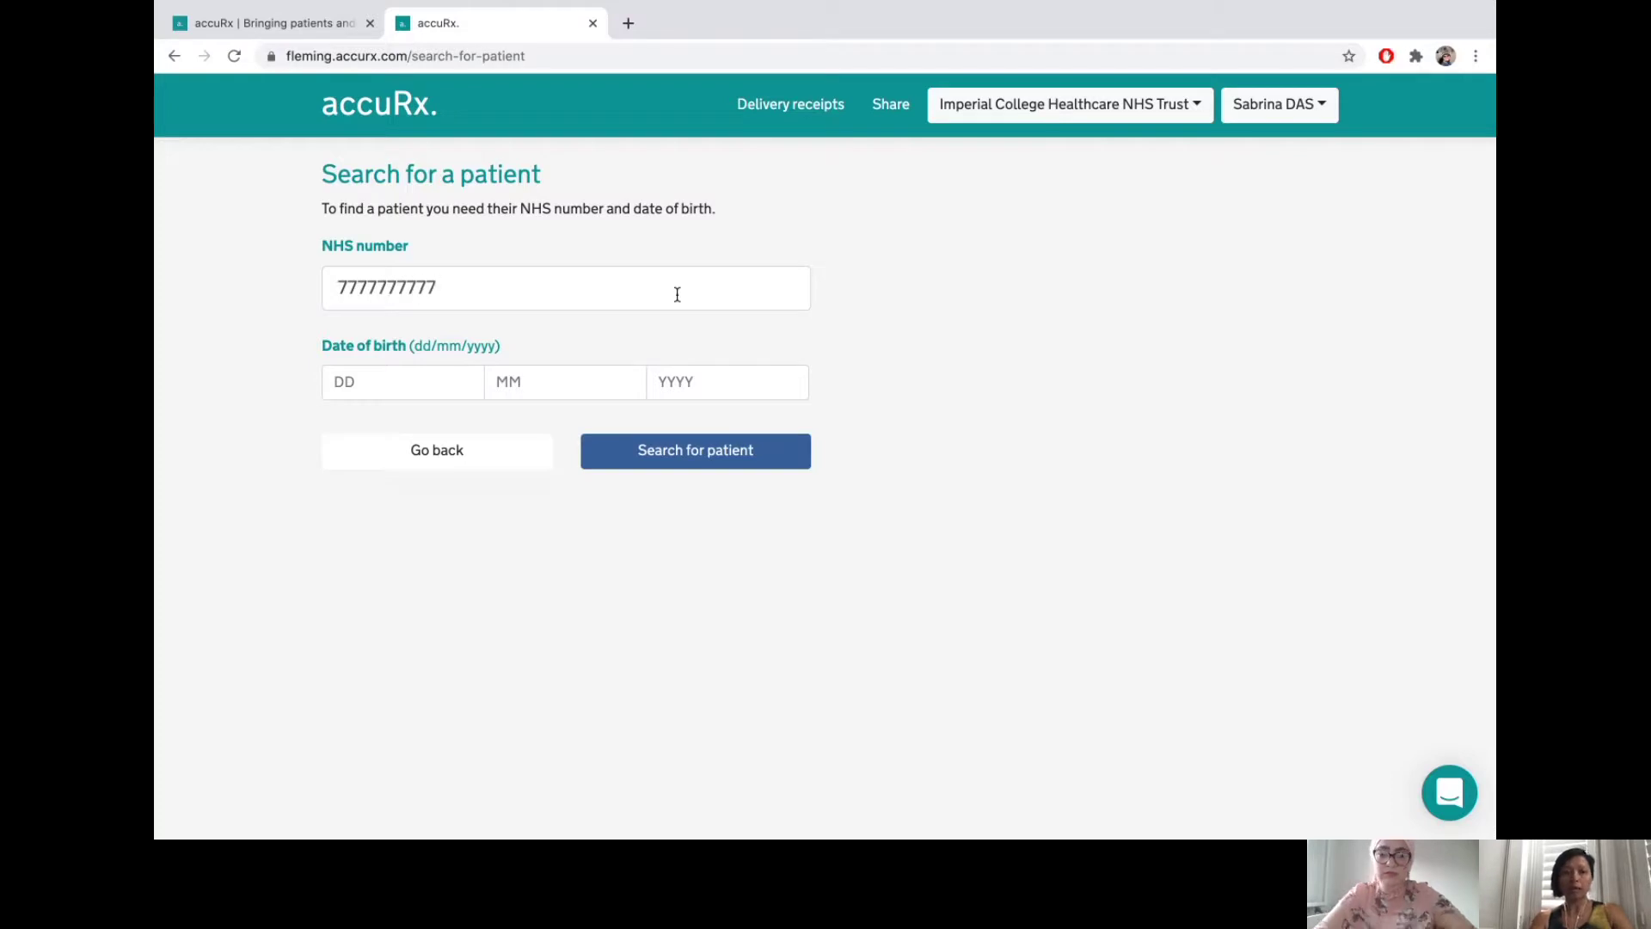
pyautogui.click(439, 386)
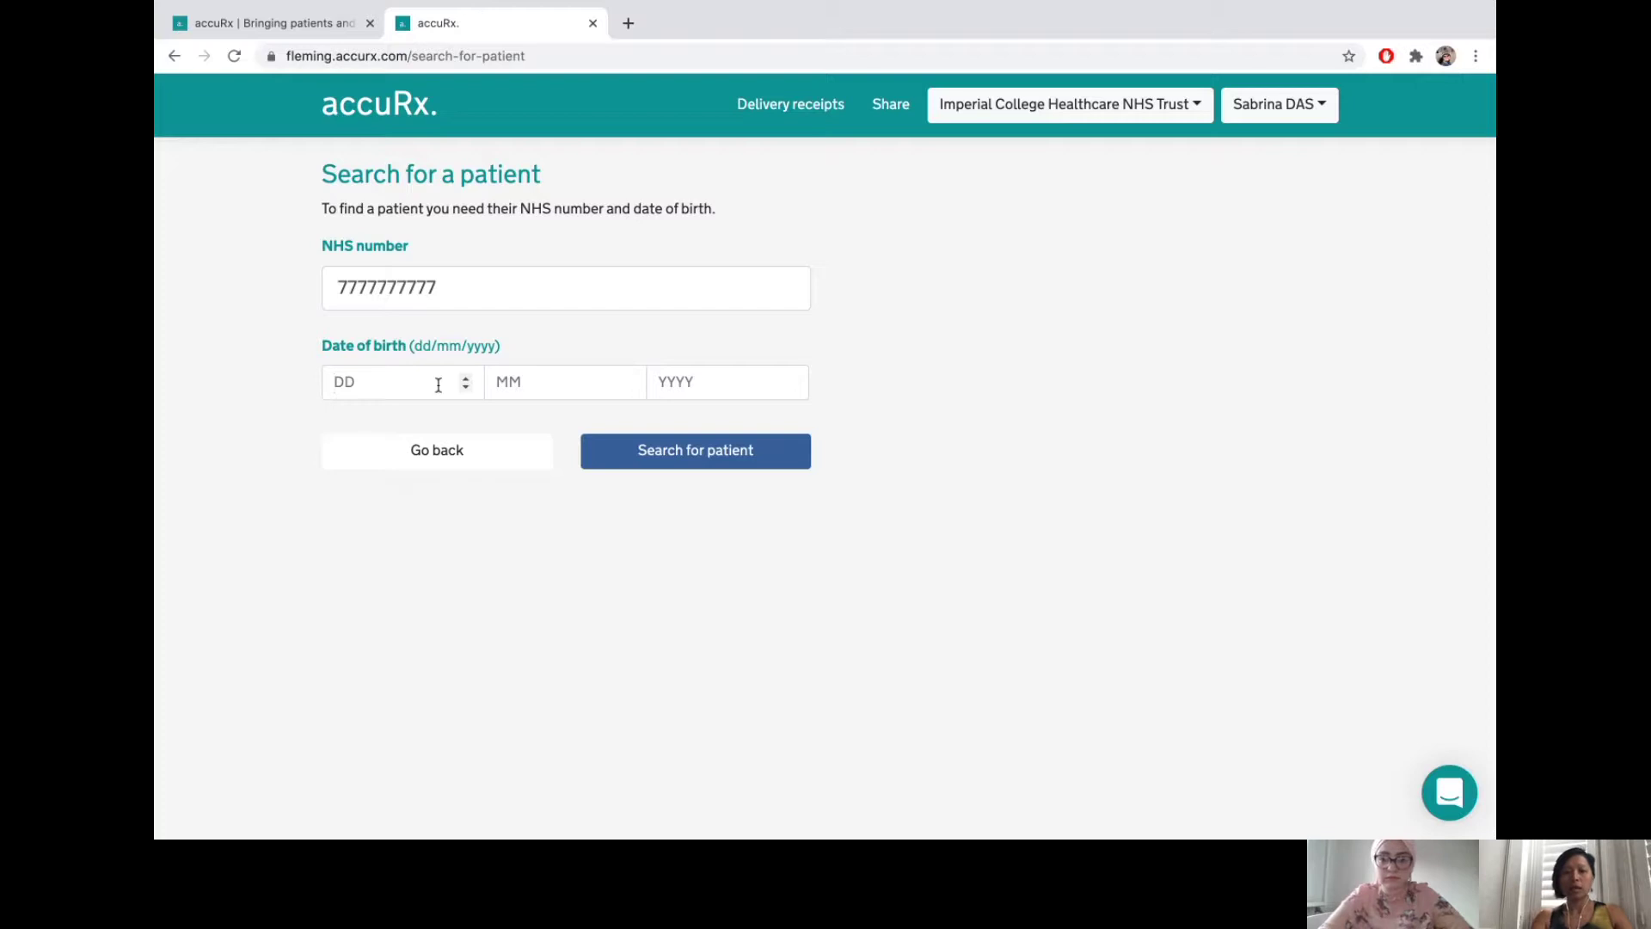
pyautogui.write('01')
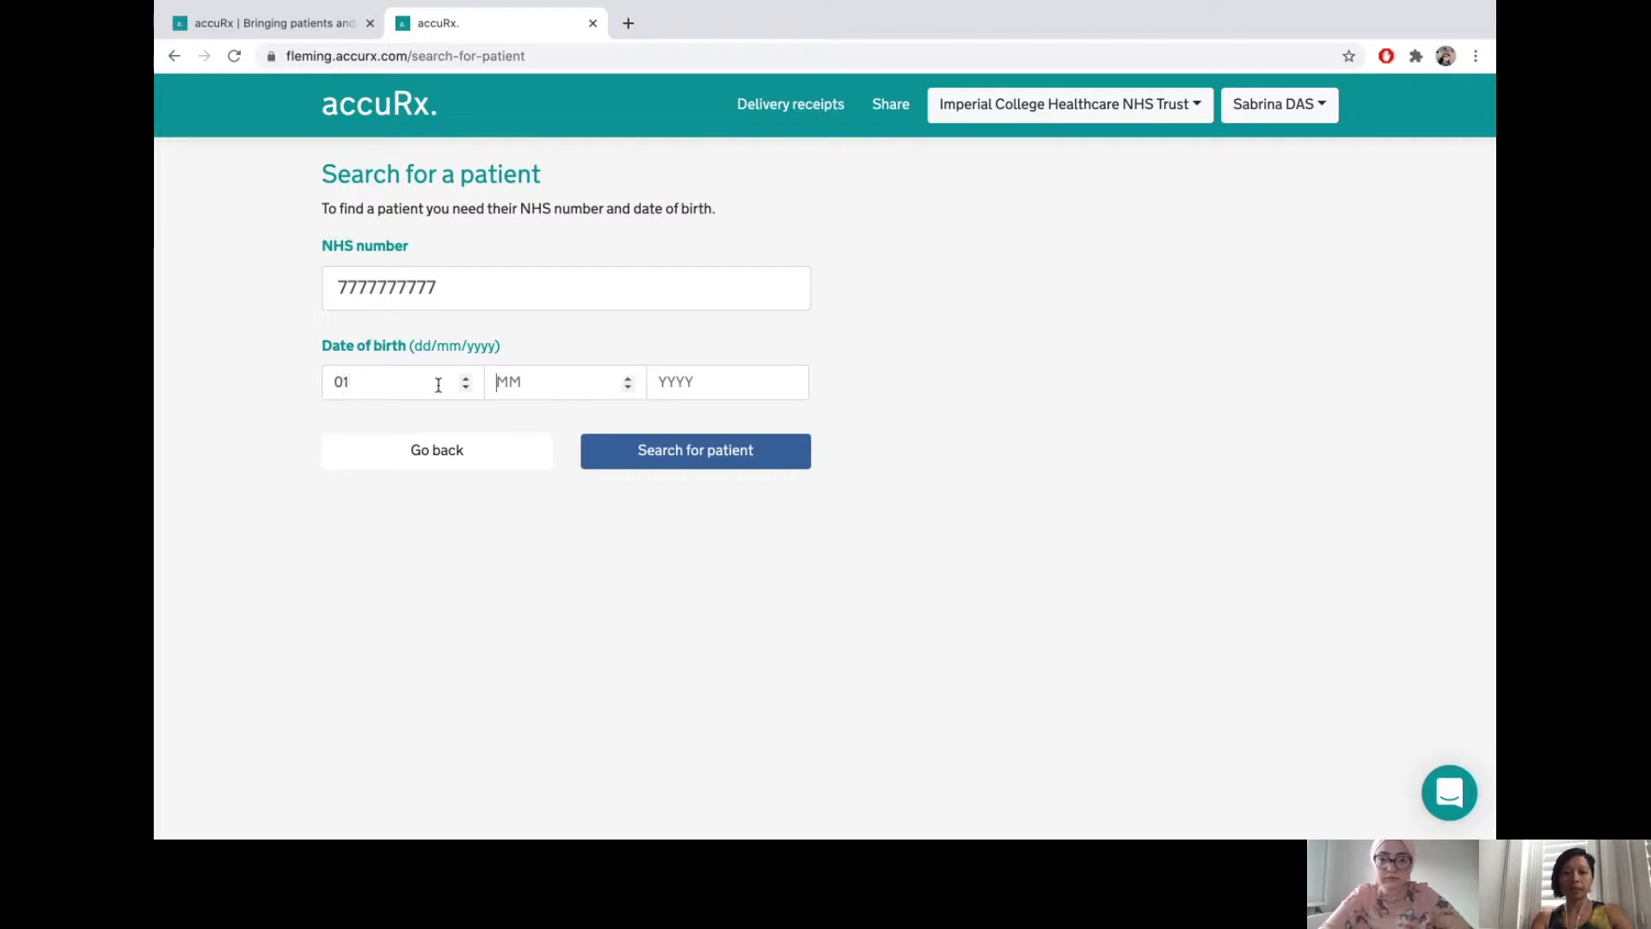
pyautogui.write('01')
pyautogui.write('1980')
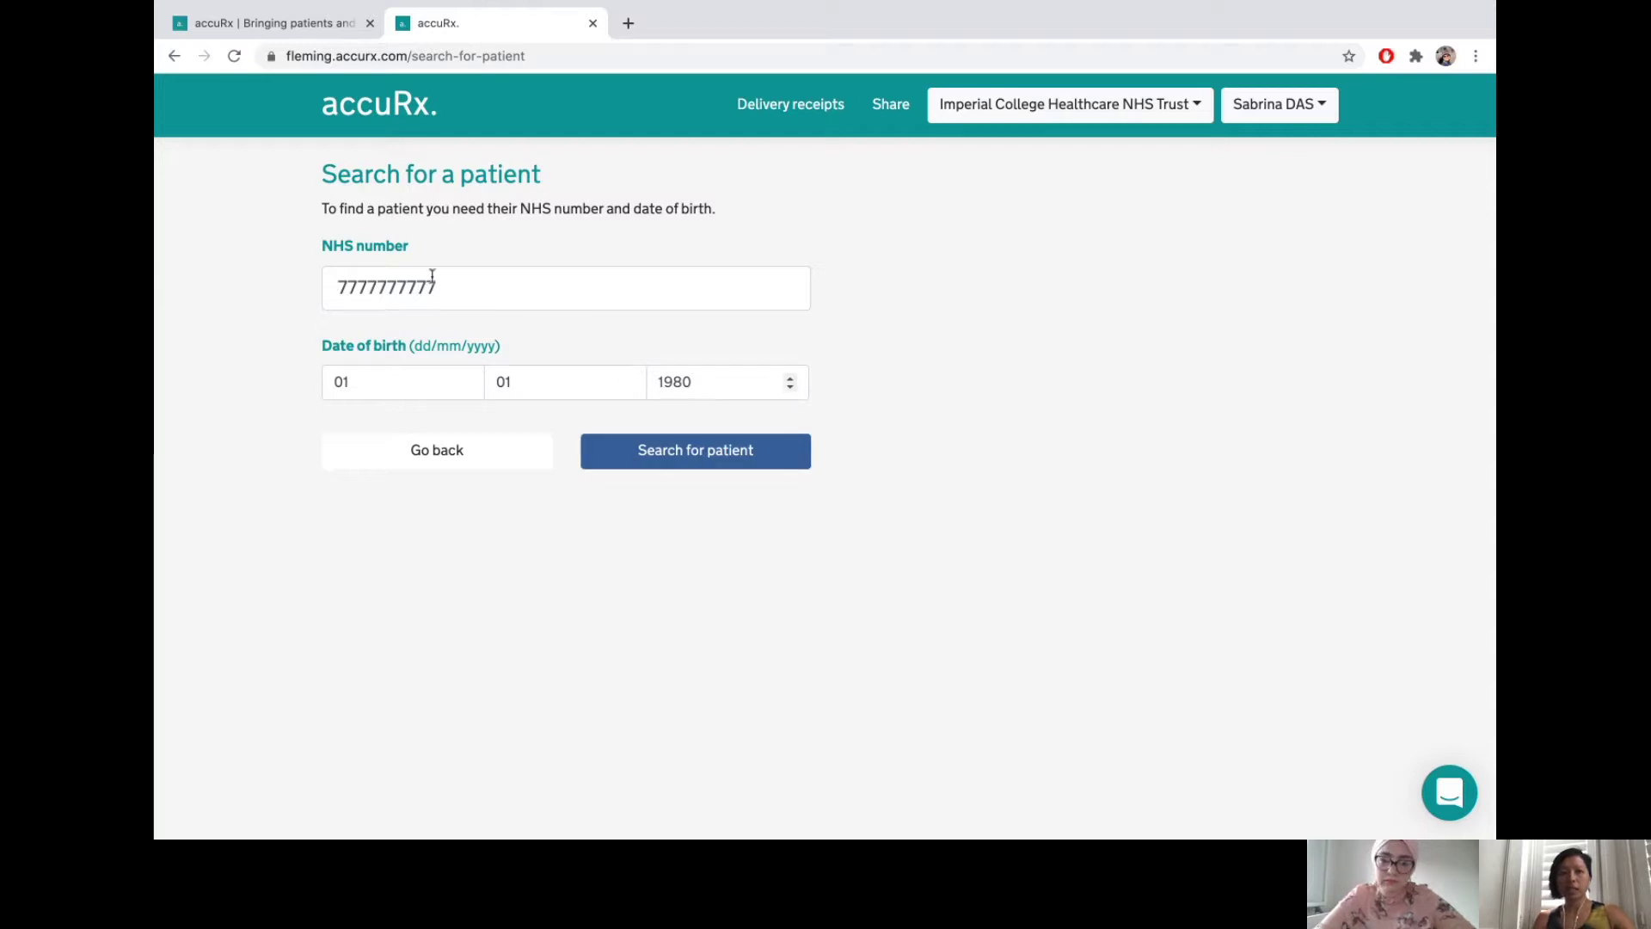
pyautogui.click(725, 466)
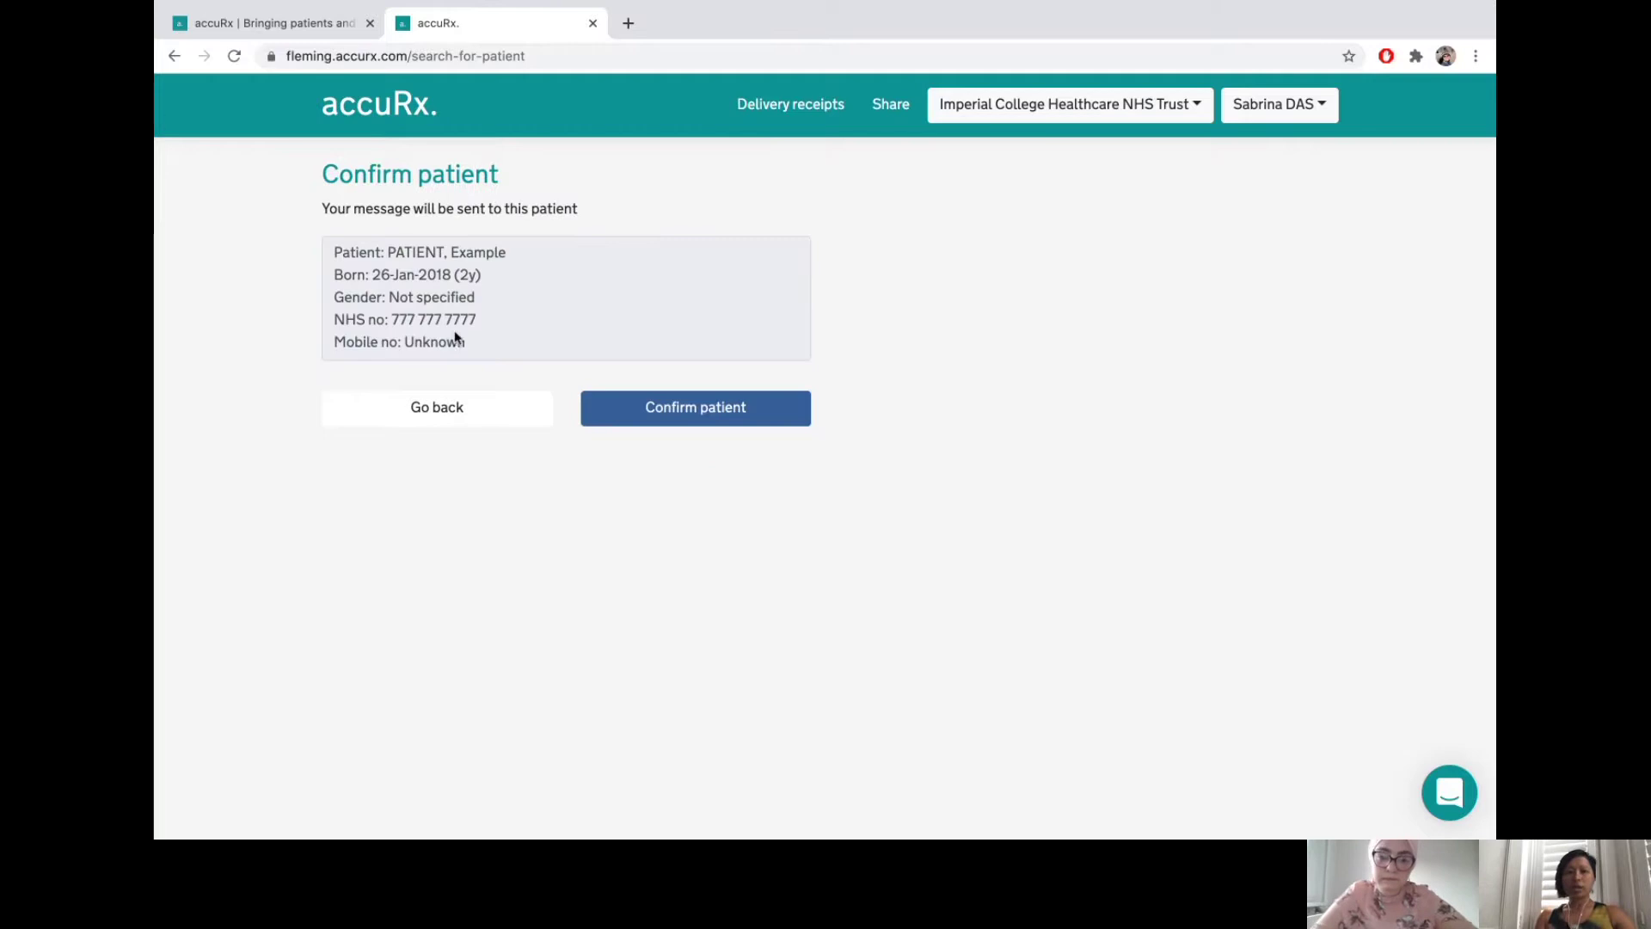
# - Confirm the patient and apply the Video consultation request template to the SMS
pyautogui.click(759, 412)
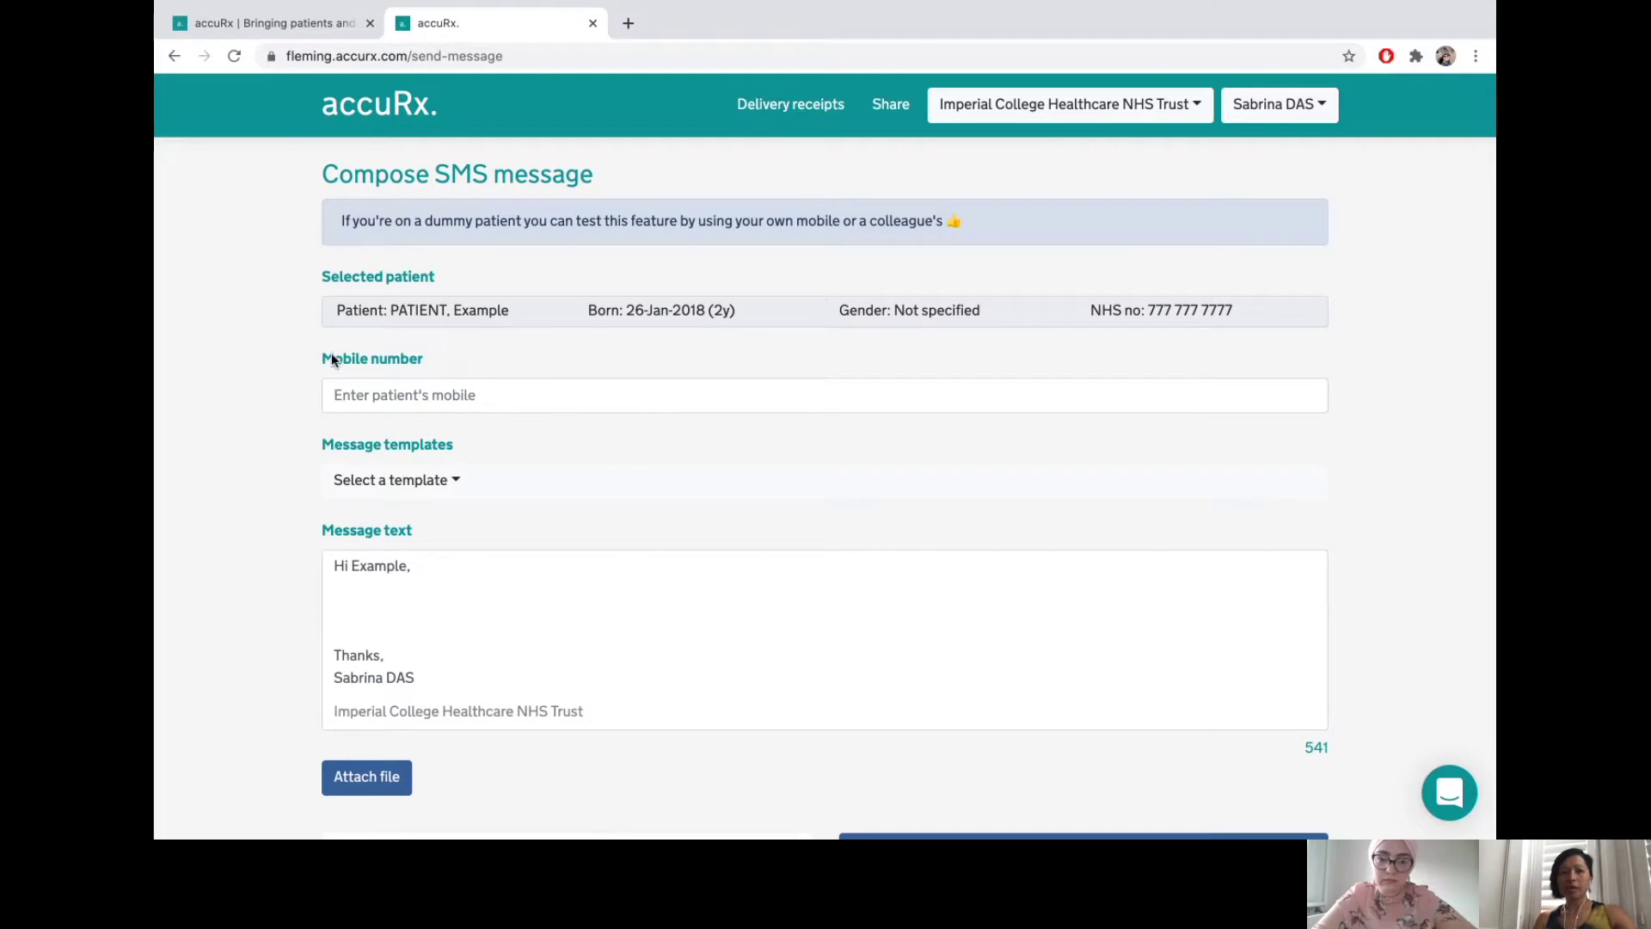
pyautogui.click(508, 479)
pyautogui.click(523, 530)
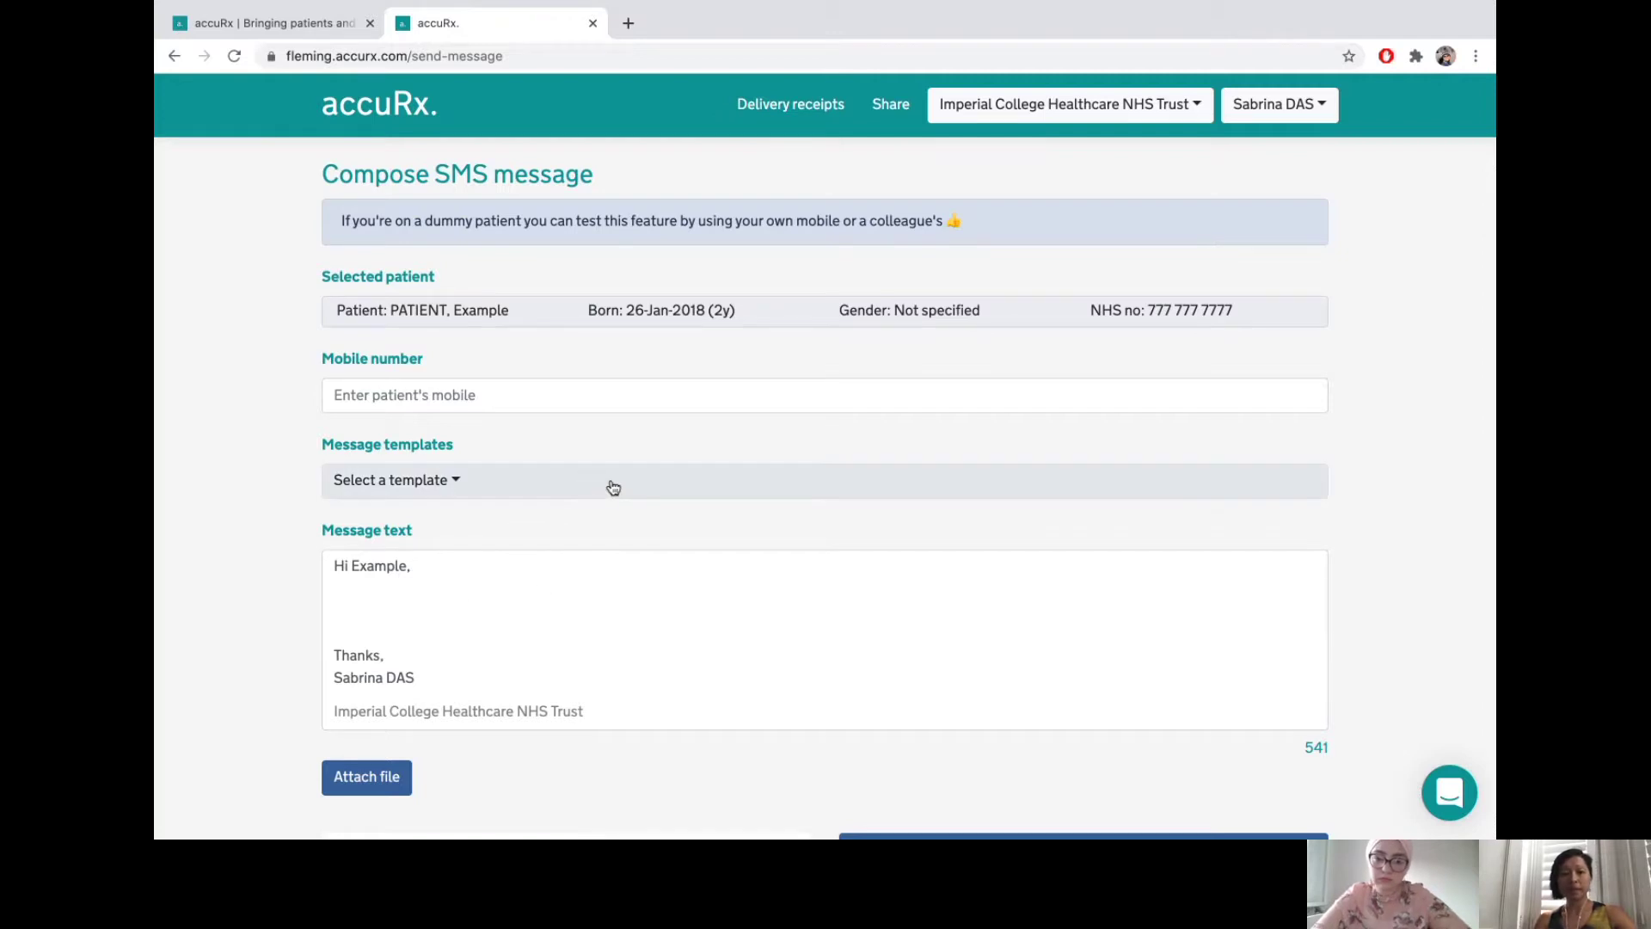
pyautogui.scroll(-2, 399, 779)
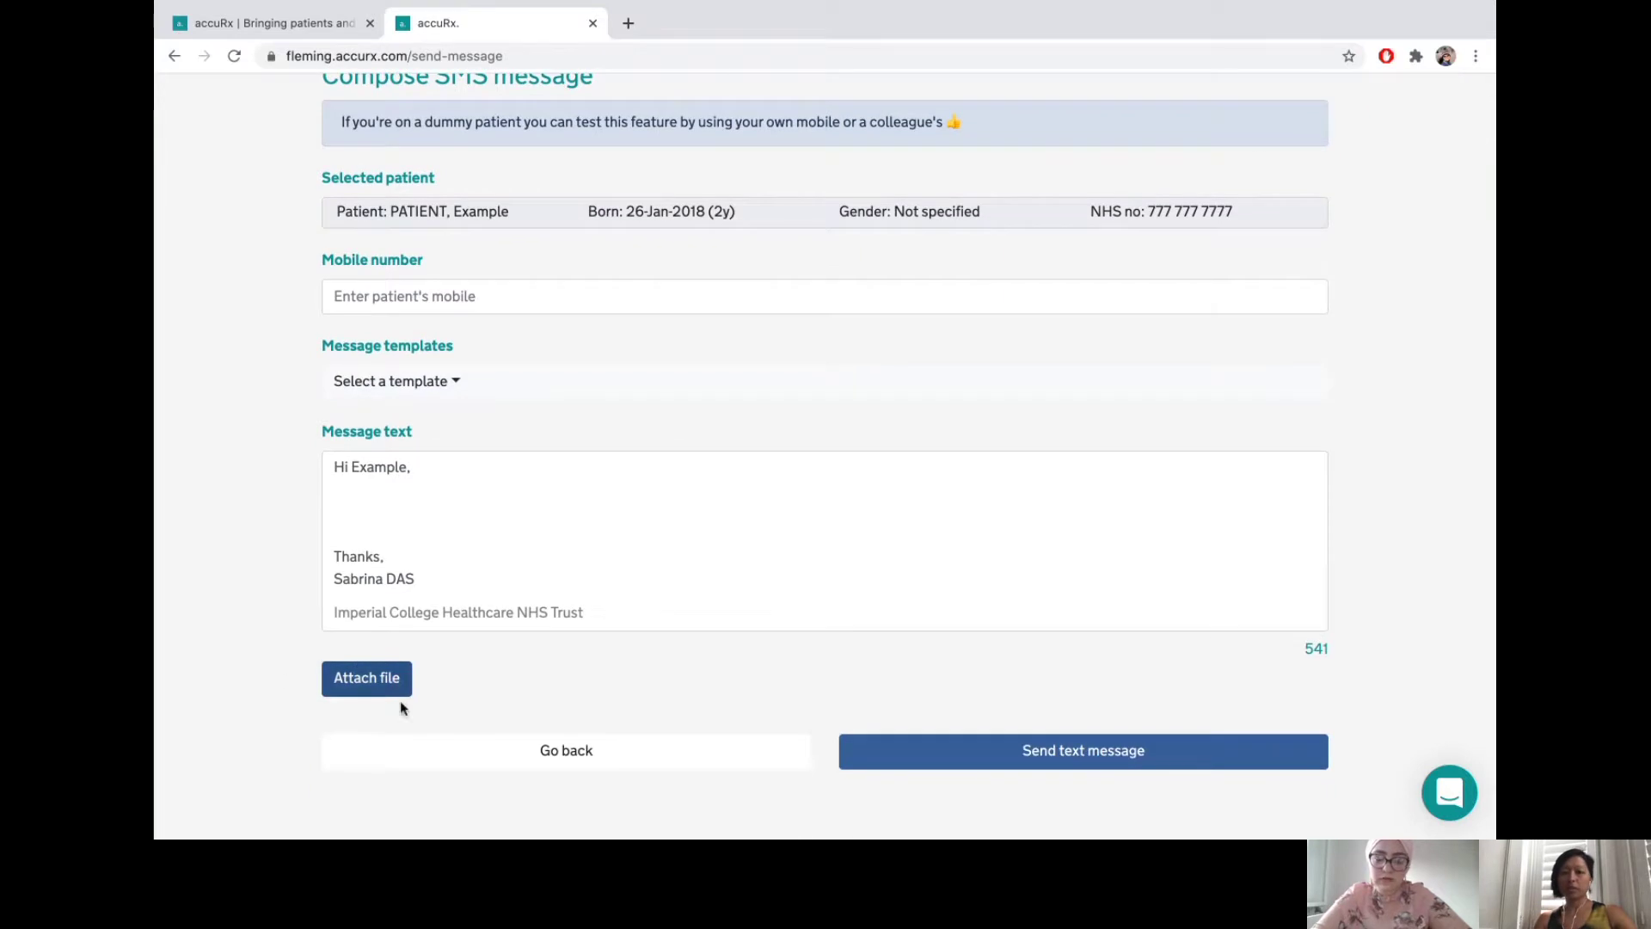
pyautogui.click(524, 382)
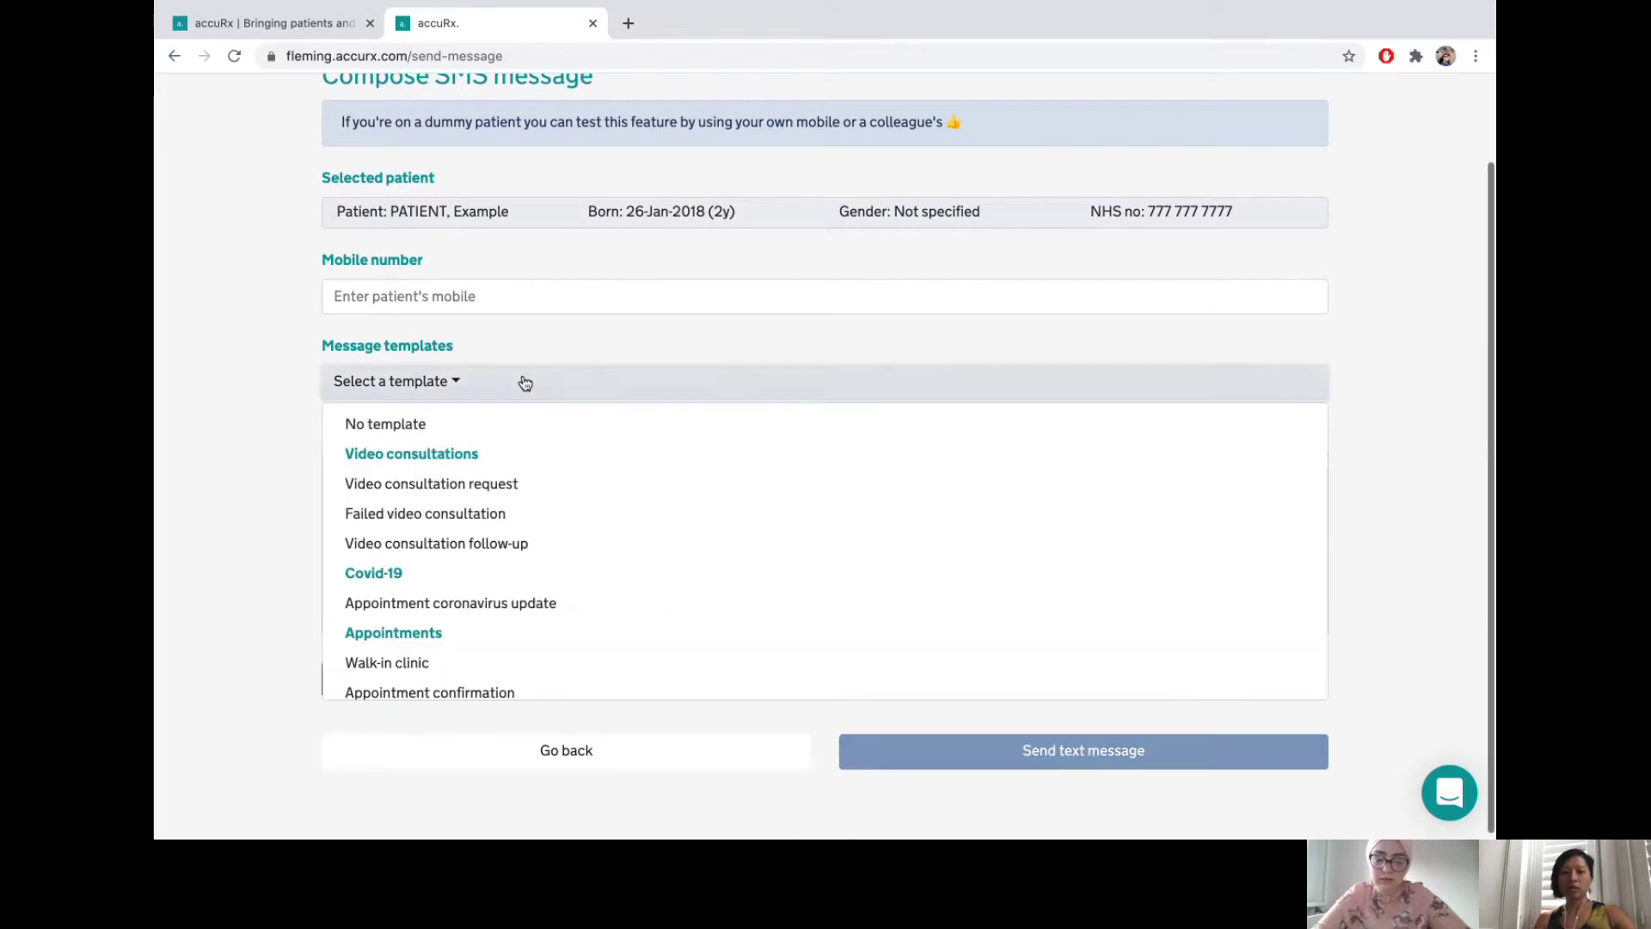
pyautogui.click(512, 484)
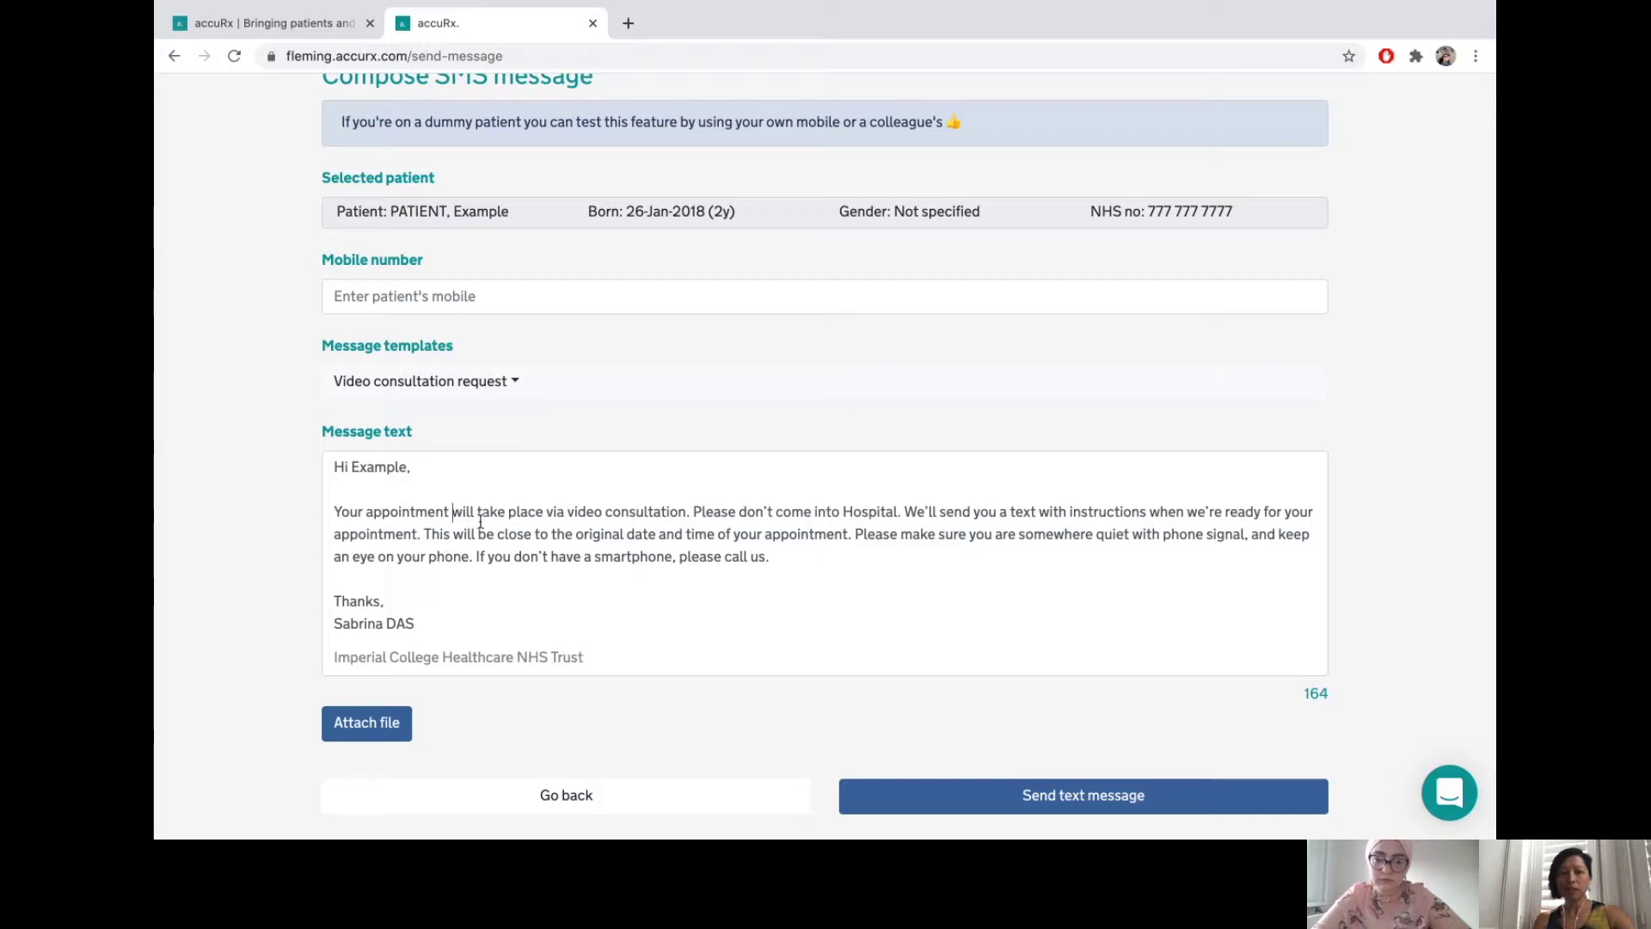
# - Add 'next week', delete the smartphone sentence, and append ', Consultant Obstetrician' to the sign-off
pyautogui.write('nect we')
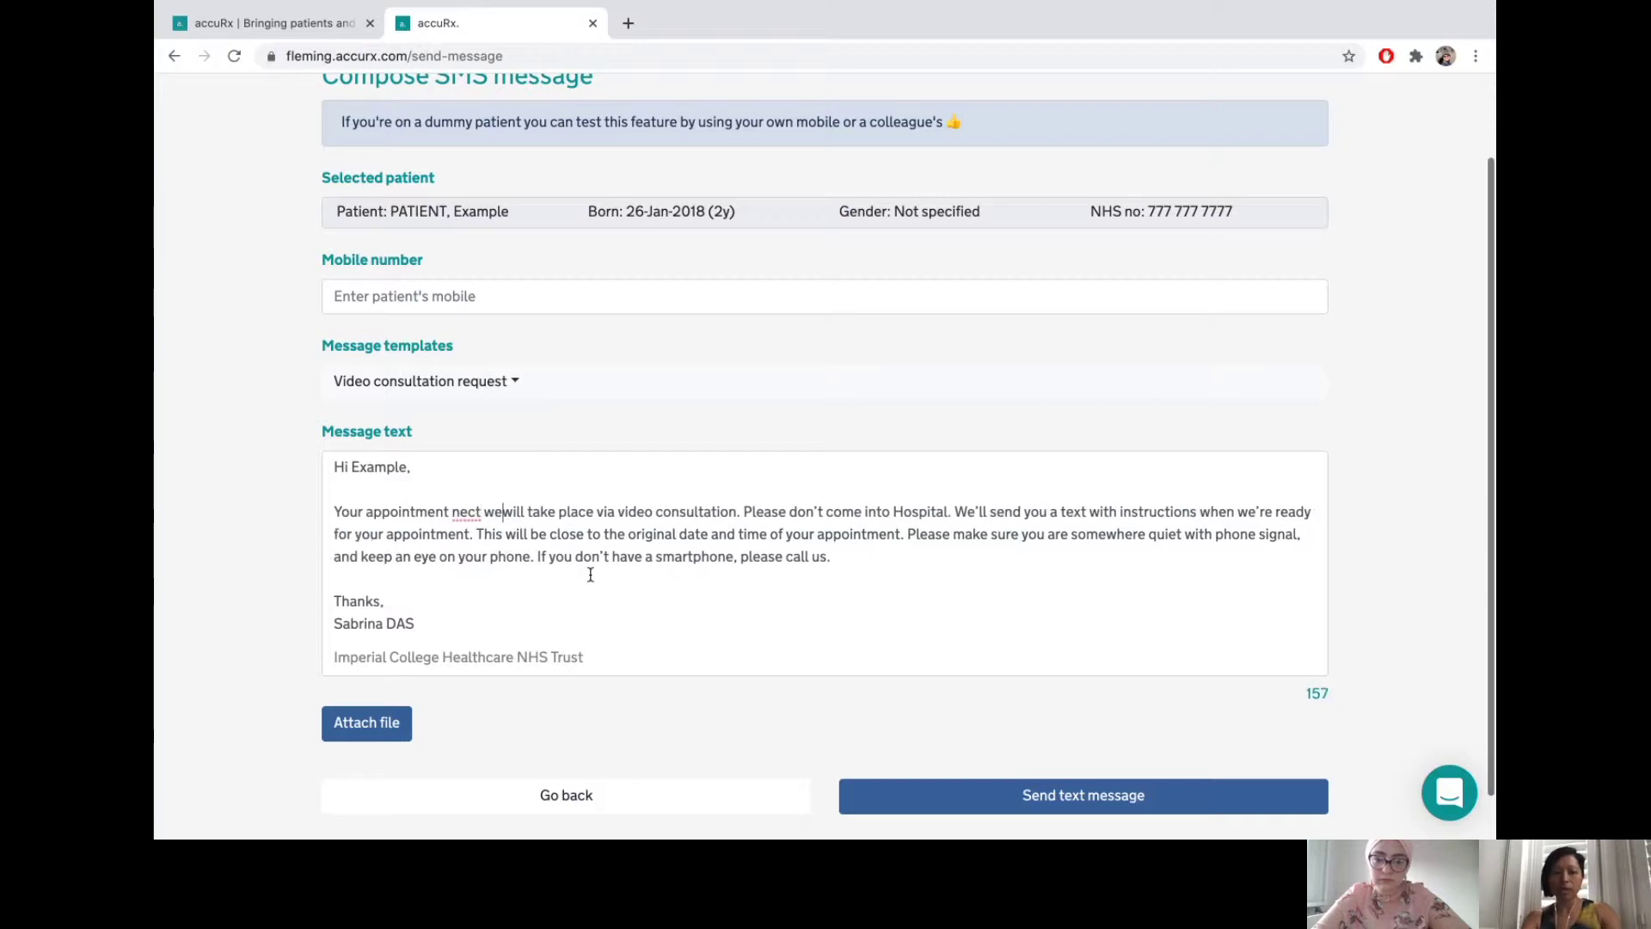
pyautogui.press('BackSpace')
pyautogui.press('BackSpace')
pyautogui.write('xt wee')
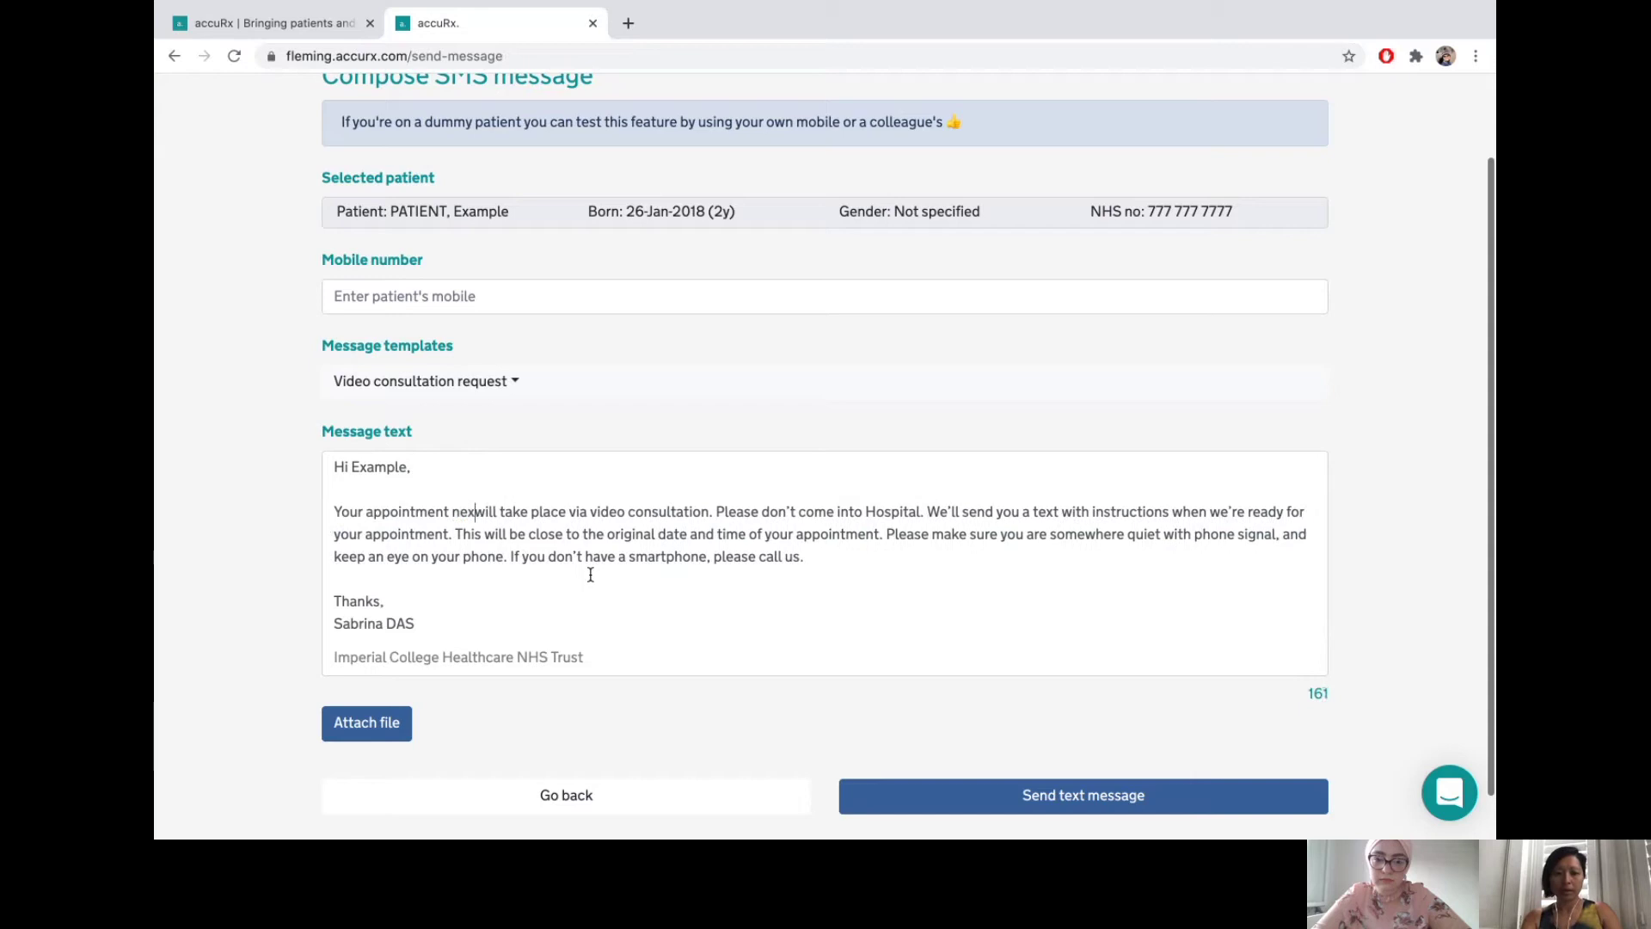
pyautogui.write('k')
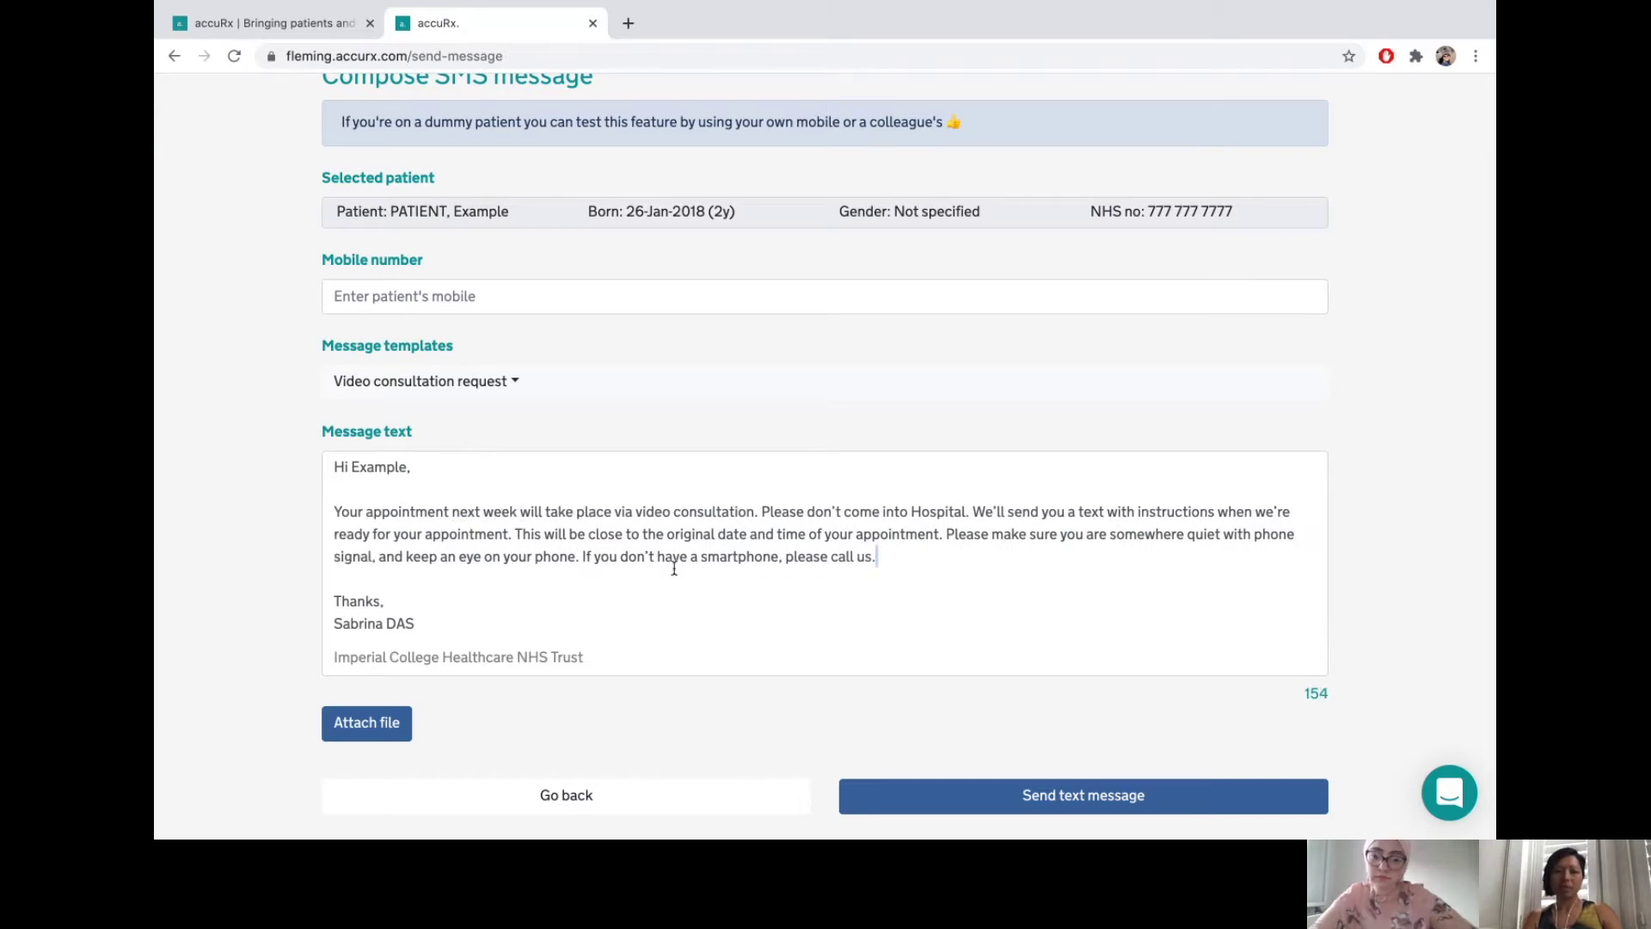
pyautogui.moveTo(879, 559); pyautogui.dragTo(584, 560)
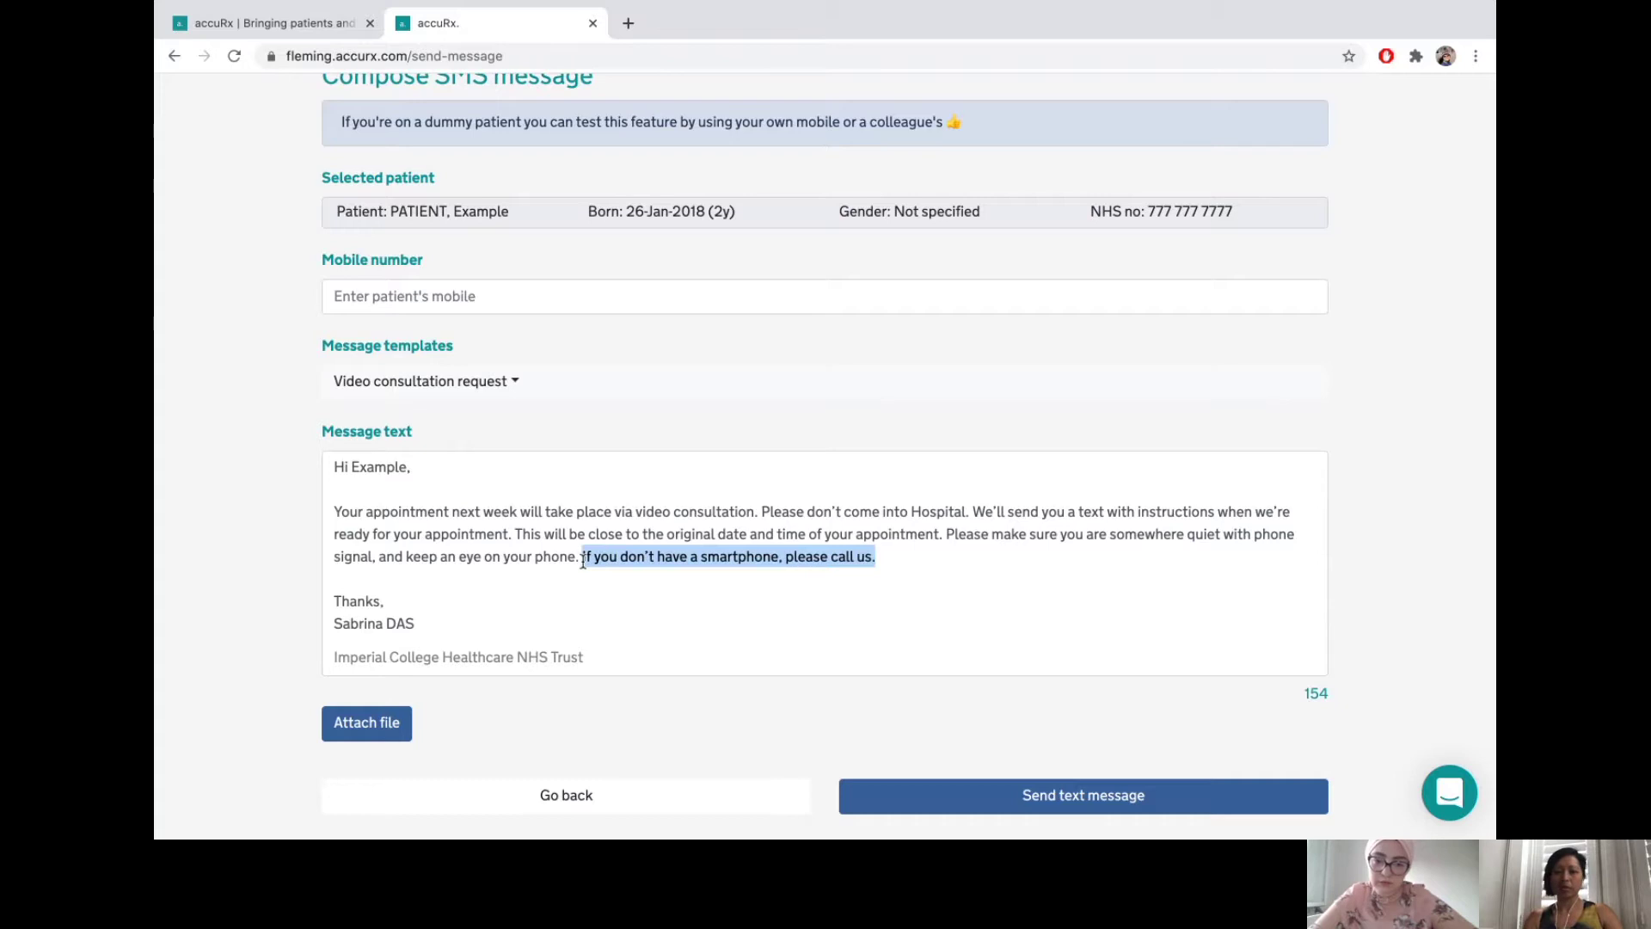
pyautogui.press('BackSpace')
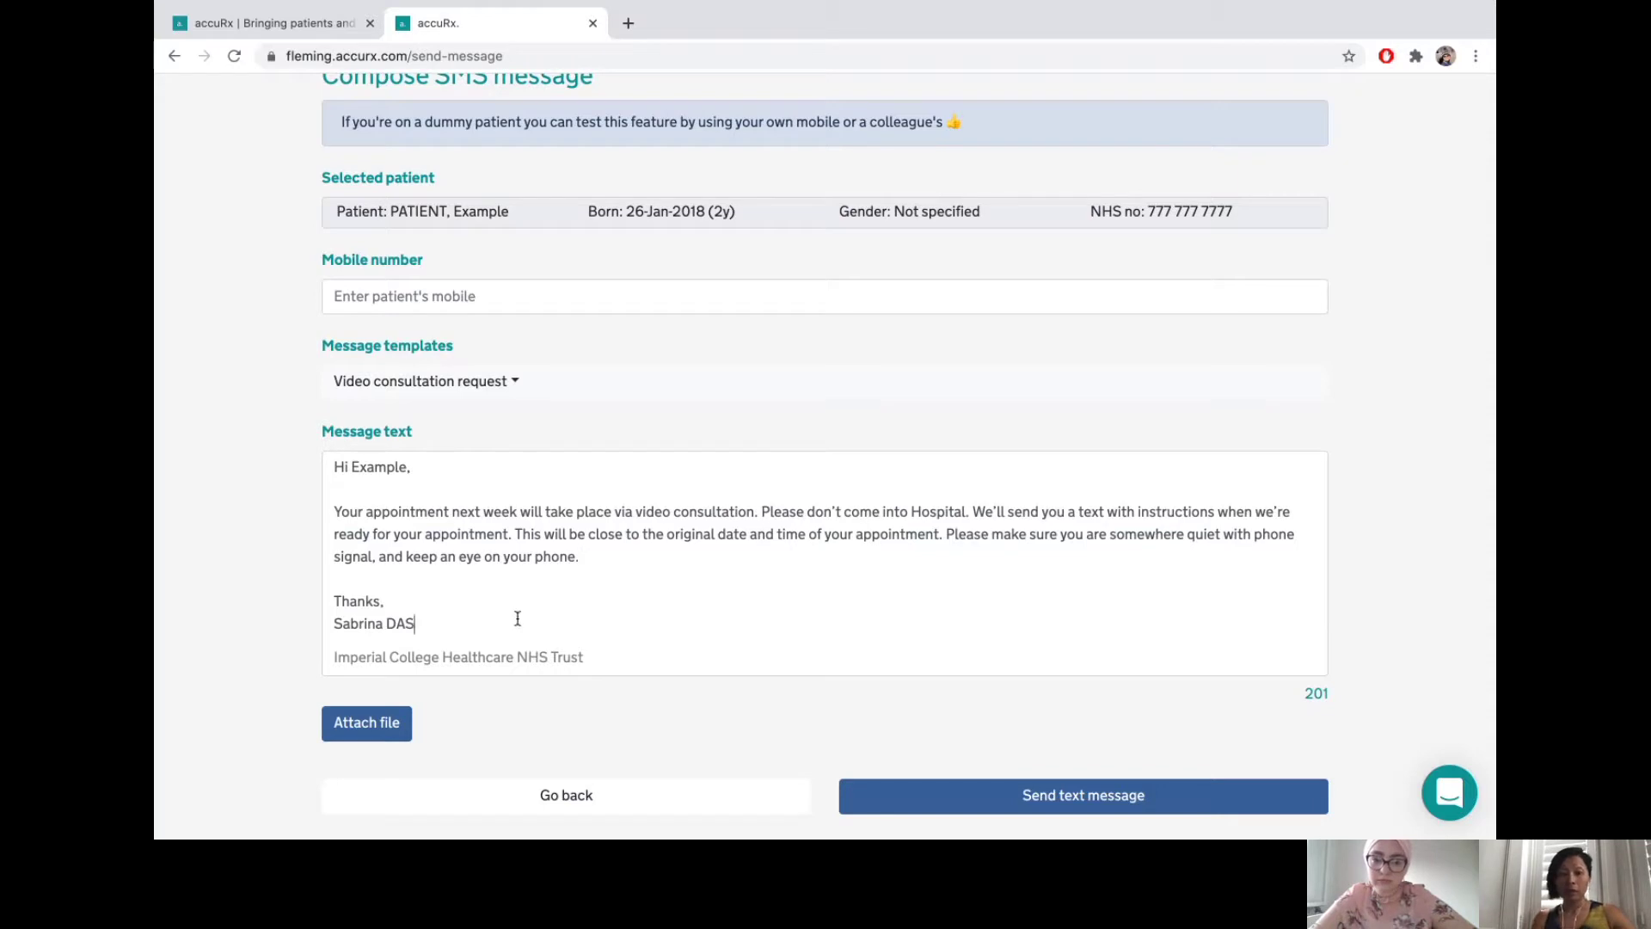
pyautogui.scroll(-2, 518, 619)
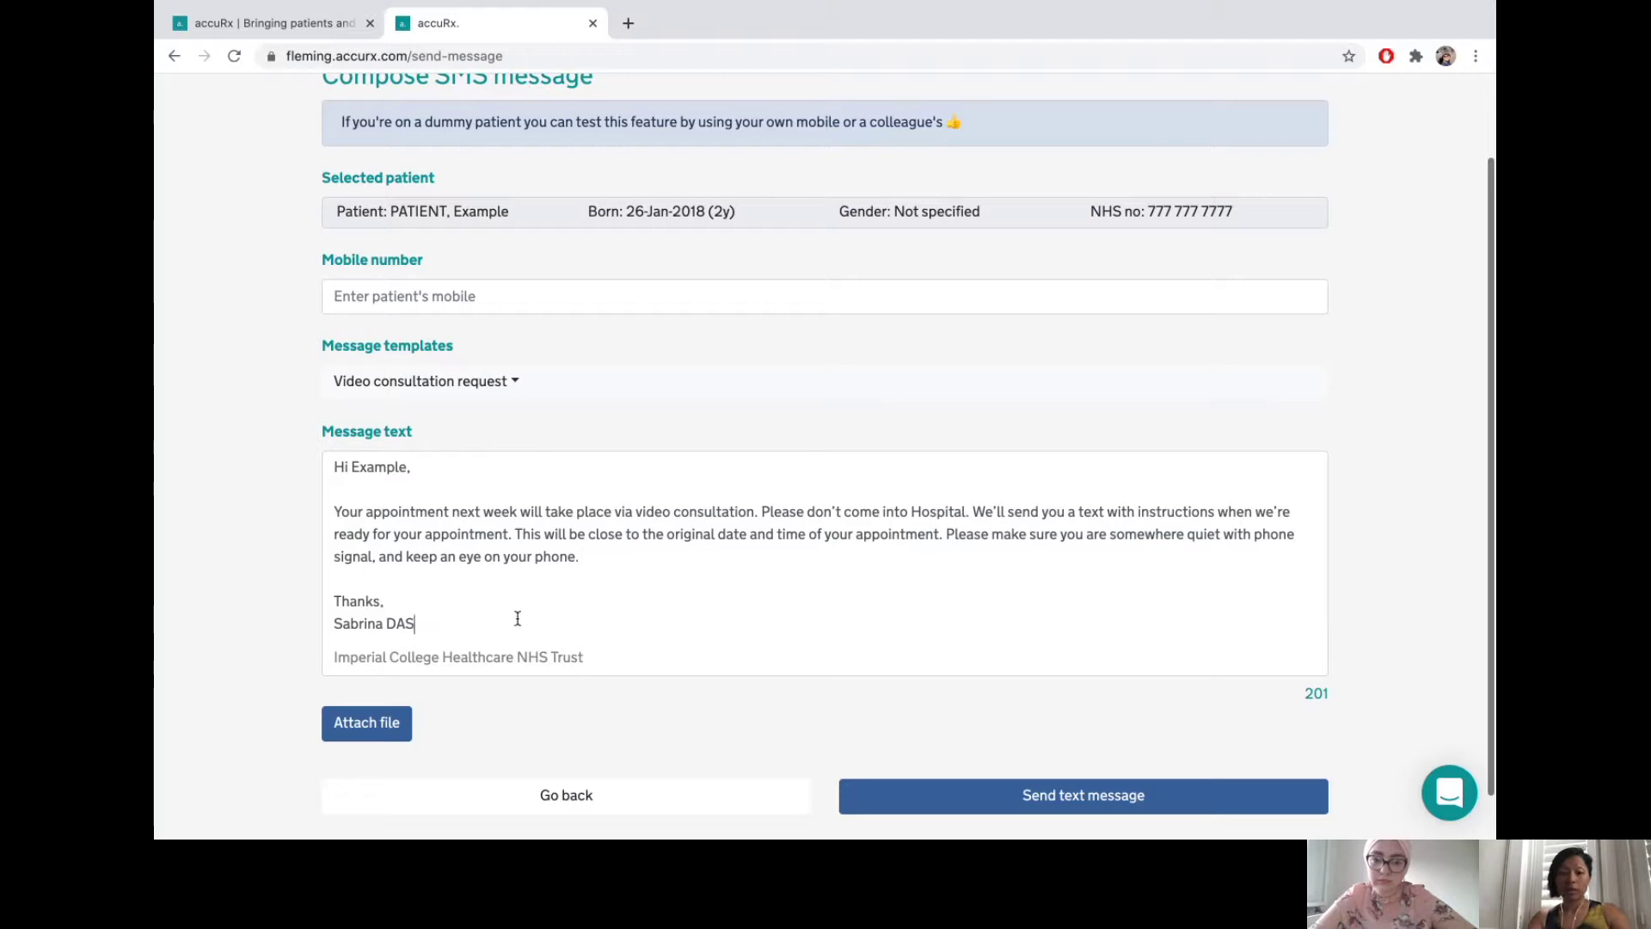
pyautogui.write(', Consultant ')
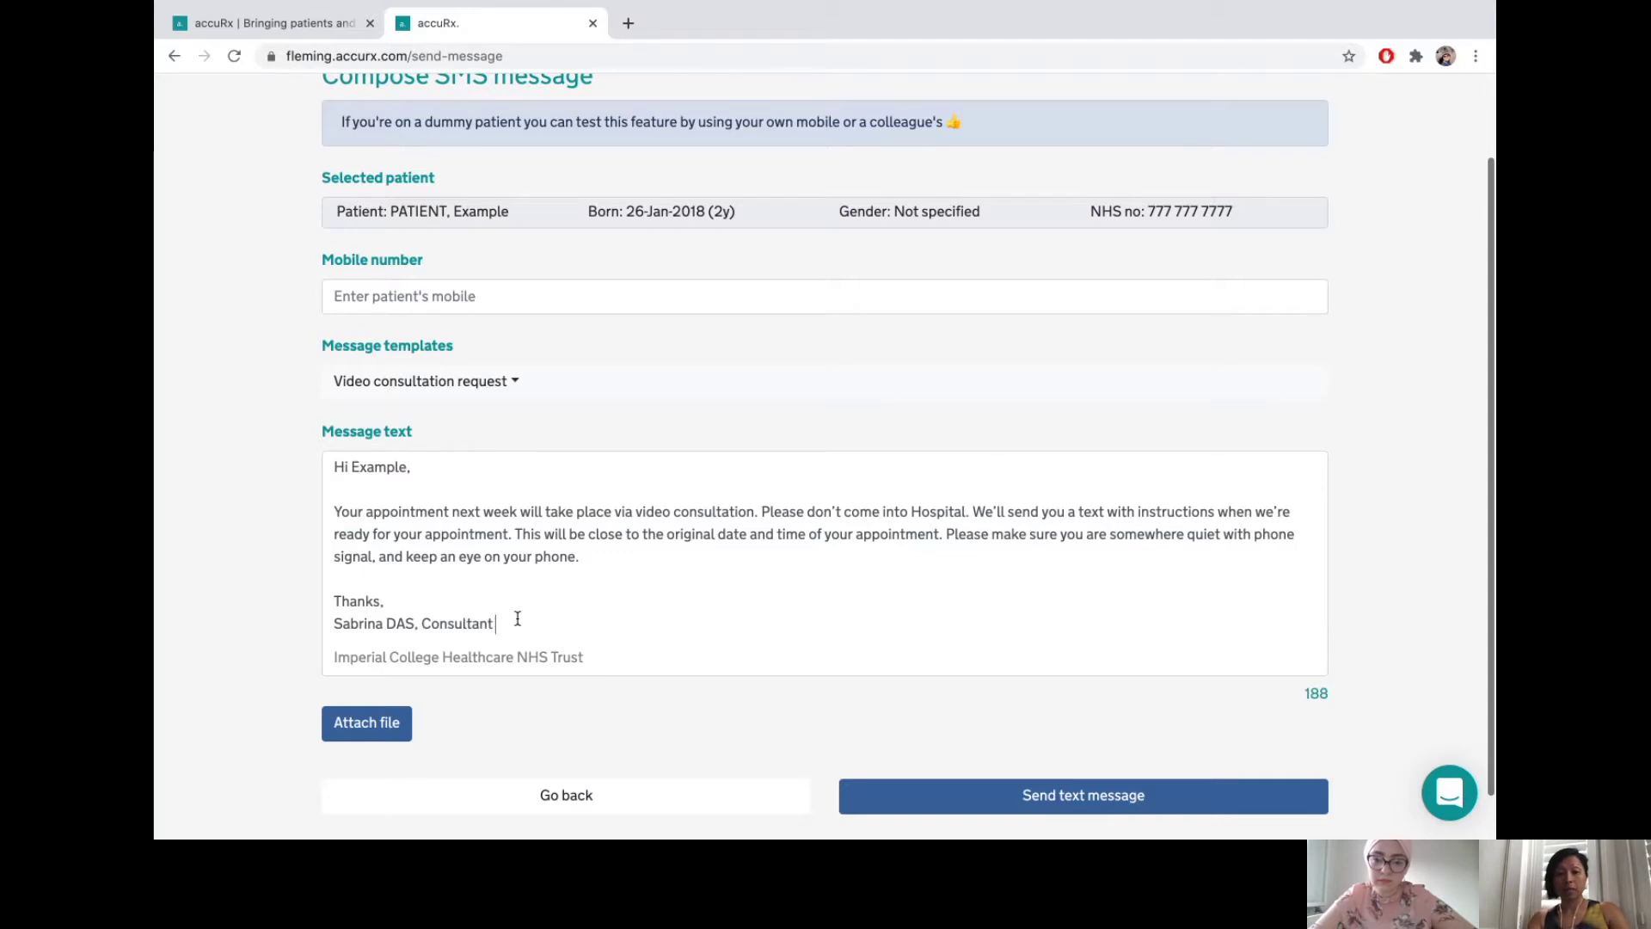
pyautogui.write('Obstetrician')
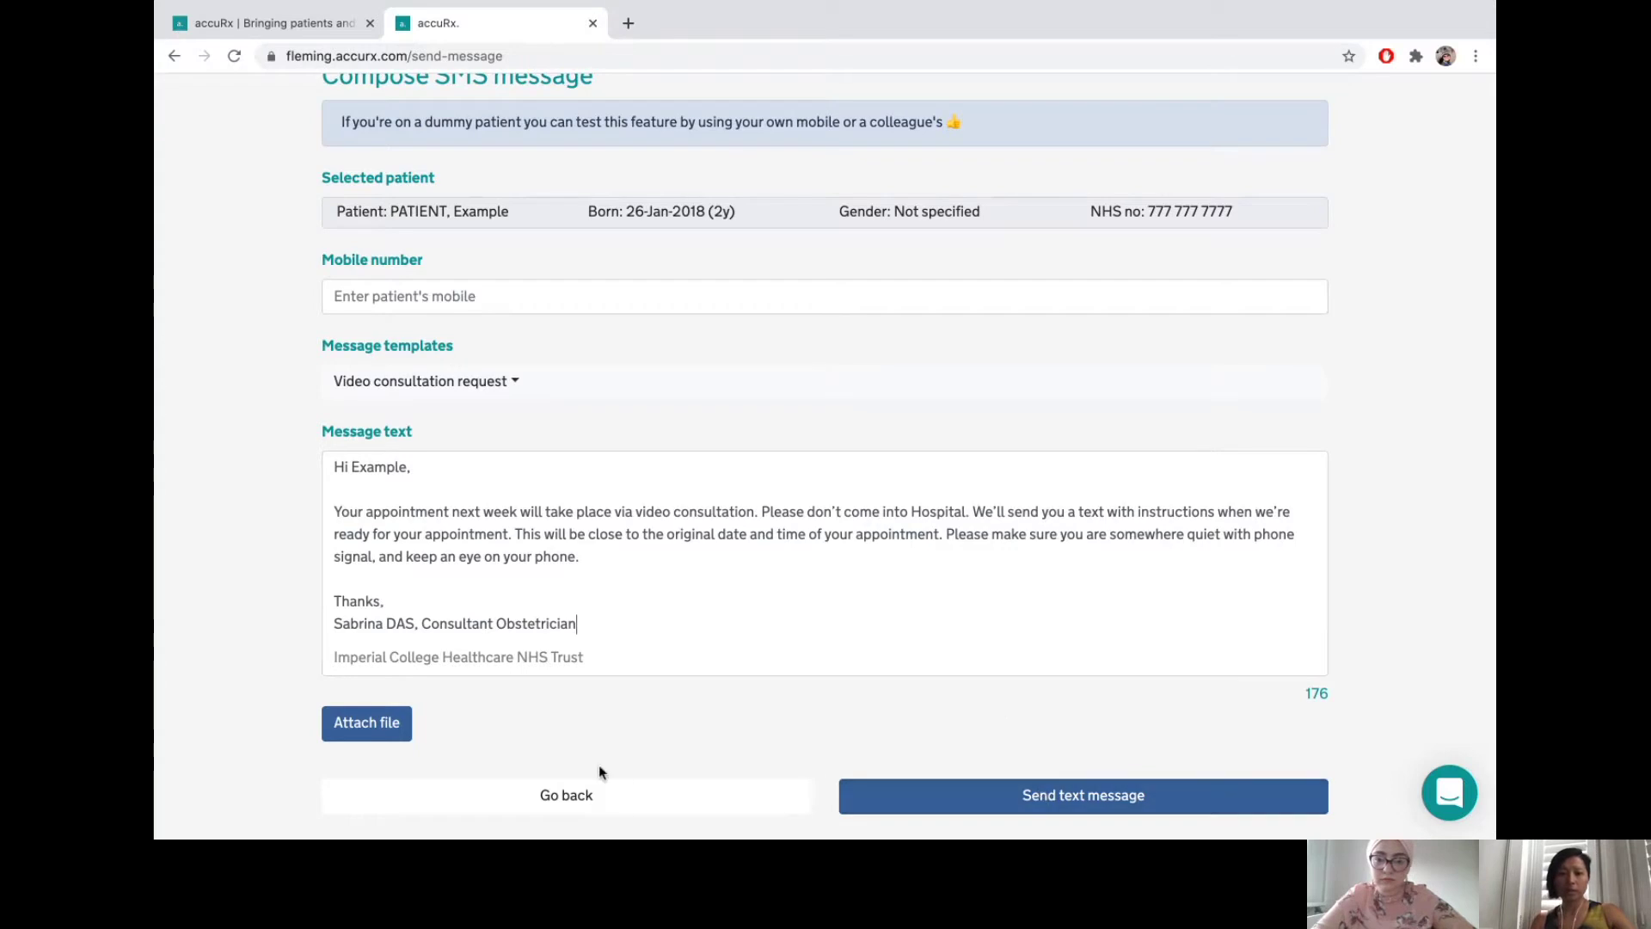
# - Return to the feature page and choose Start your consultation
pyautogui.click(626, 801)
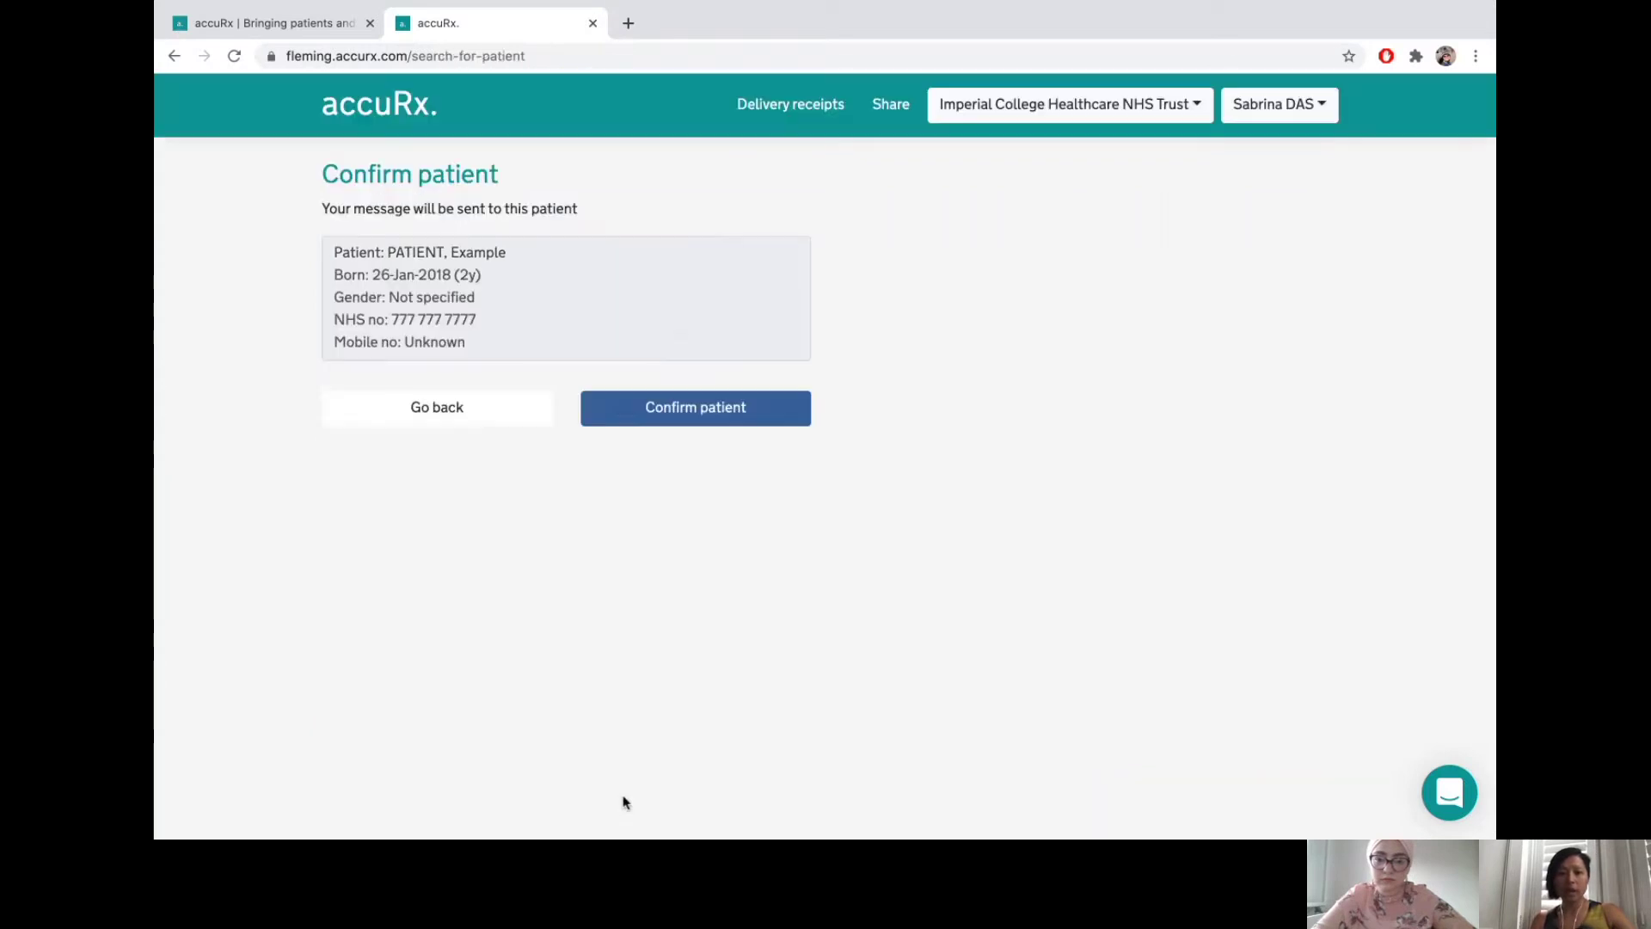
pyautogui.click(479, 417)
pyautogui.click(461, 453)
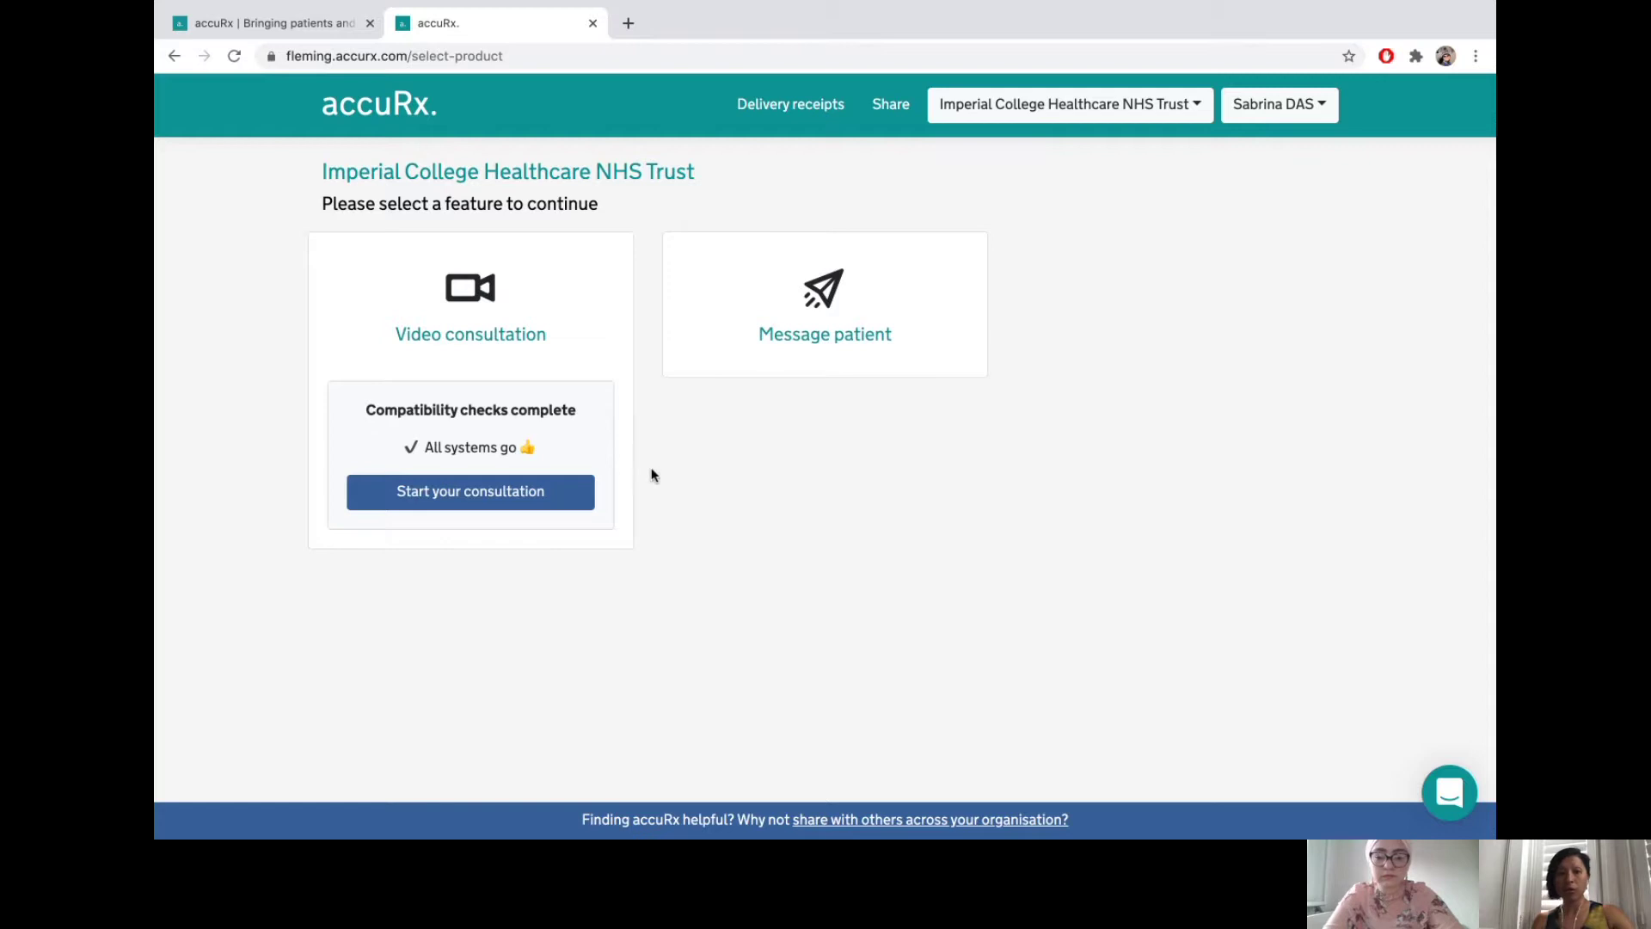
pyautogui.click(557, 497)
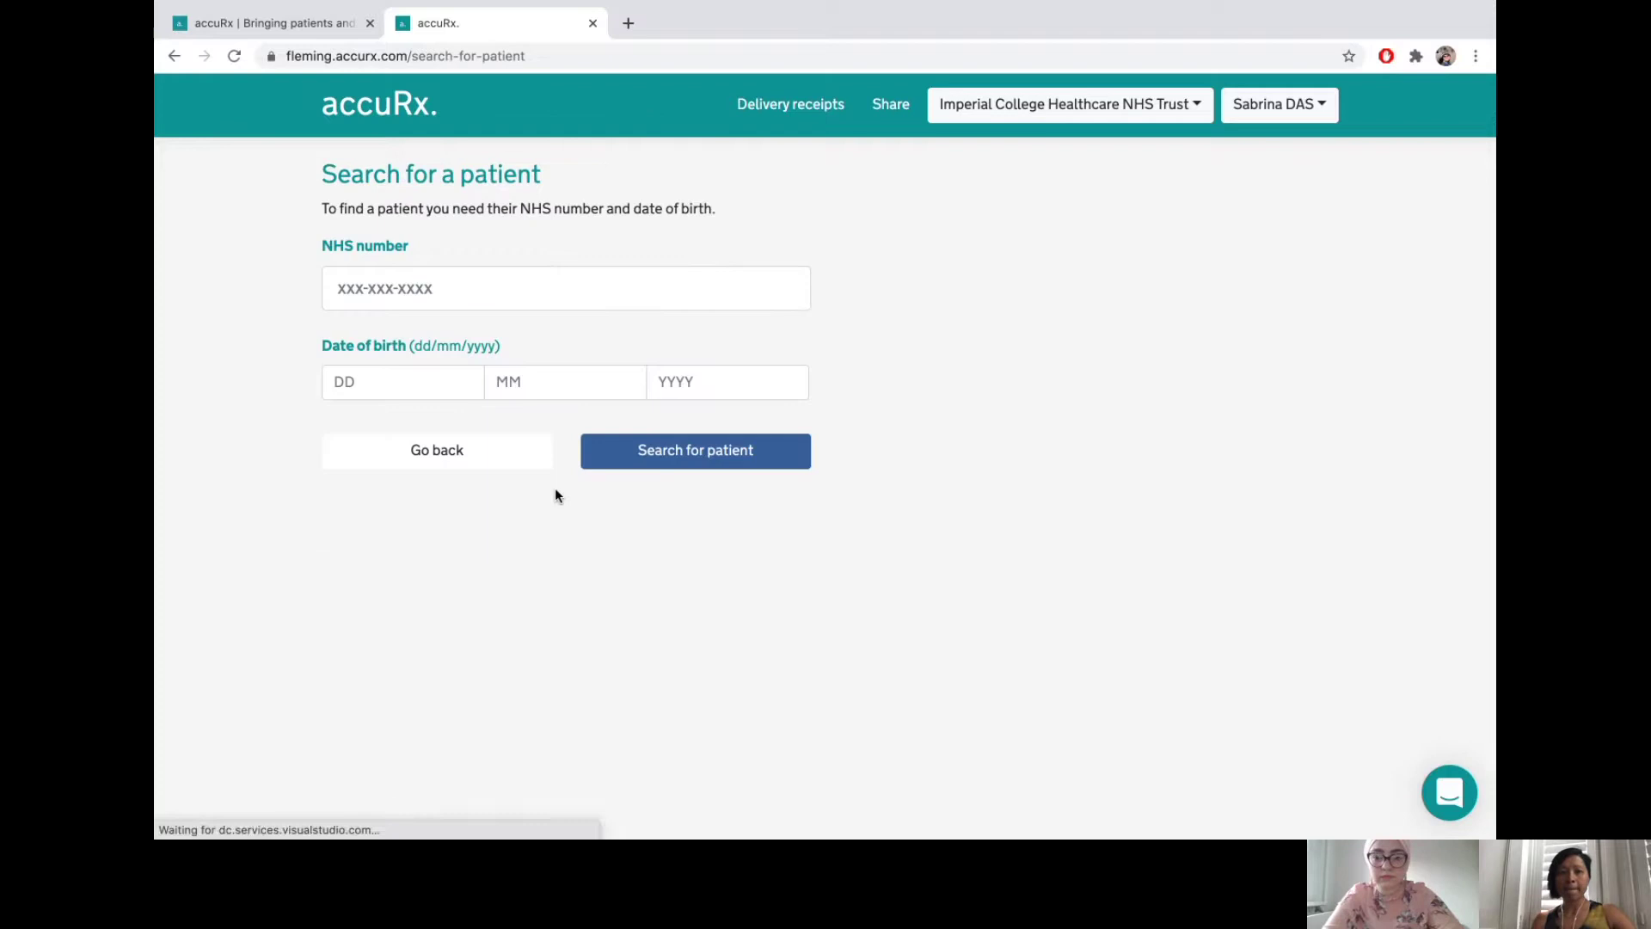
# - Find the test patient by NHS number and birth date, then confirm them
pyautogui.click(375, 297)
pyautogui.write('7')
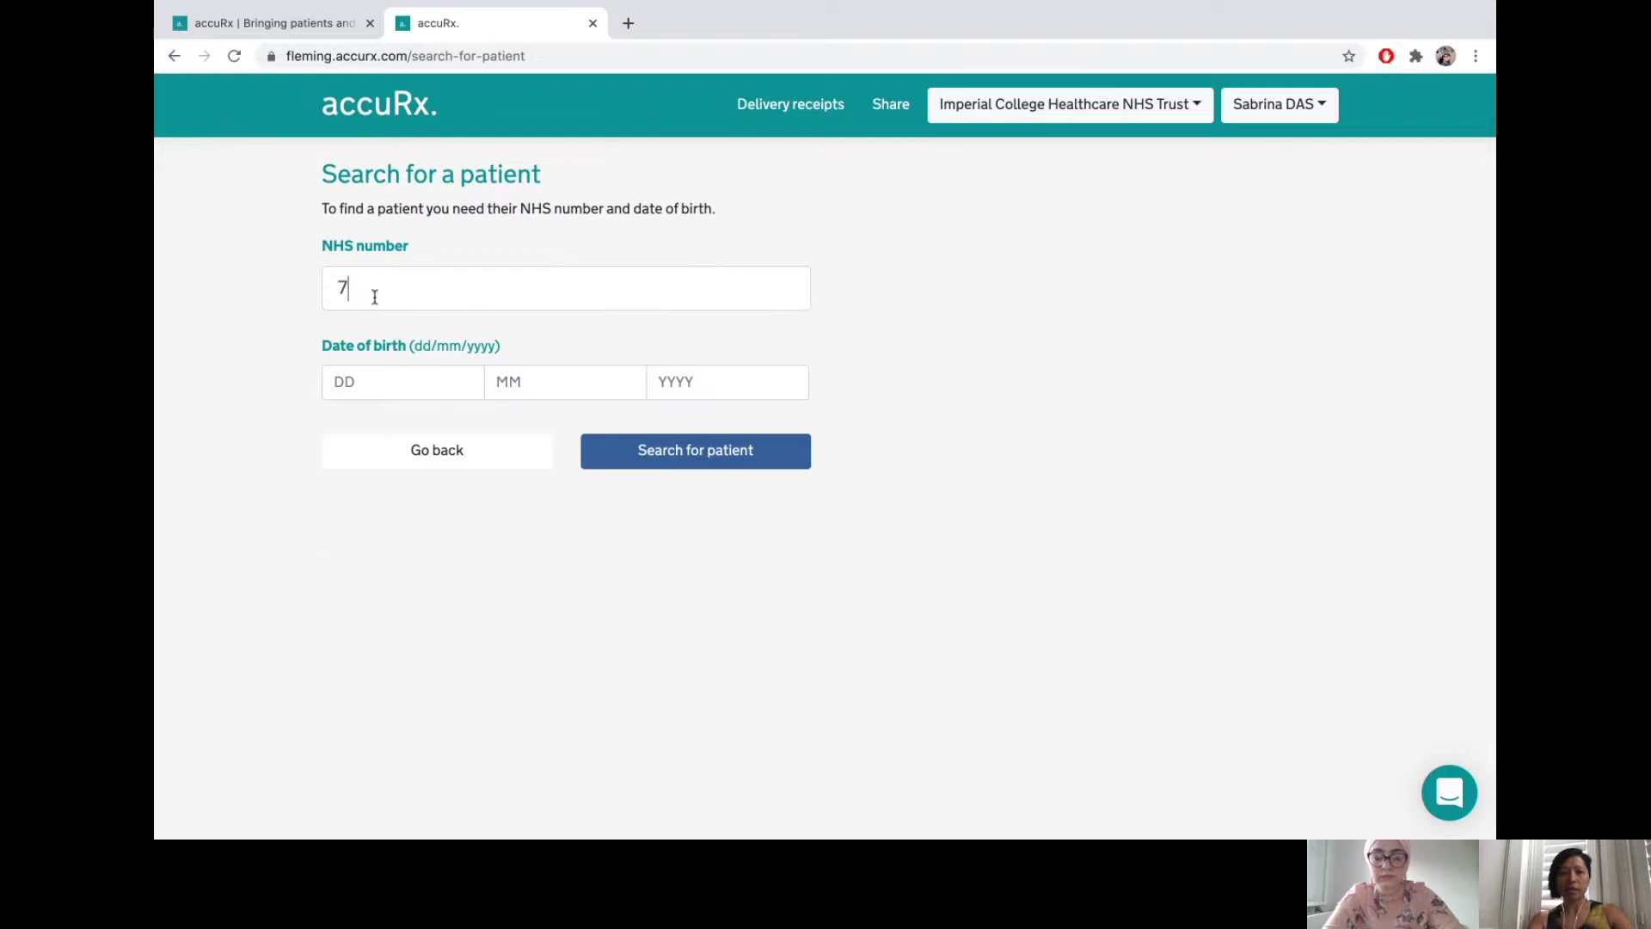
pyautogui.write('777777777')
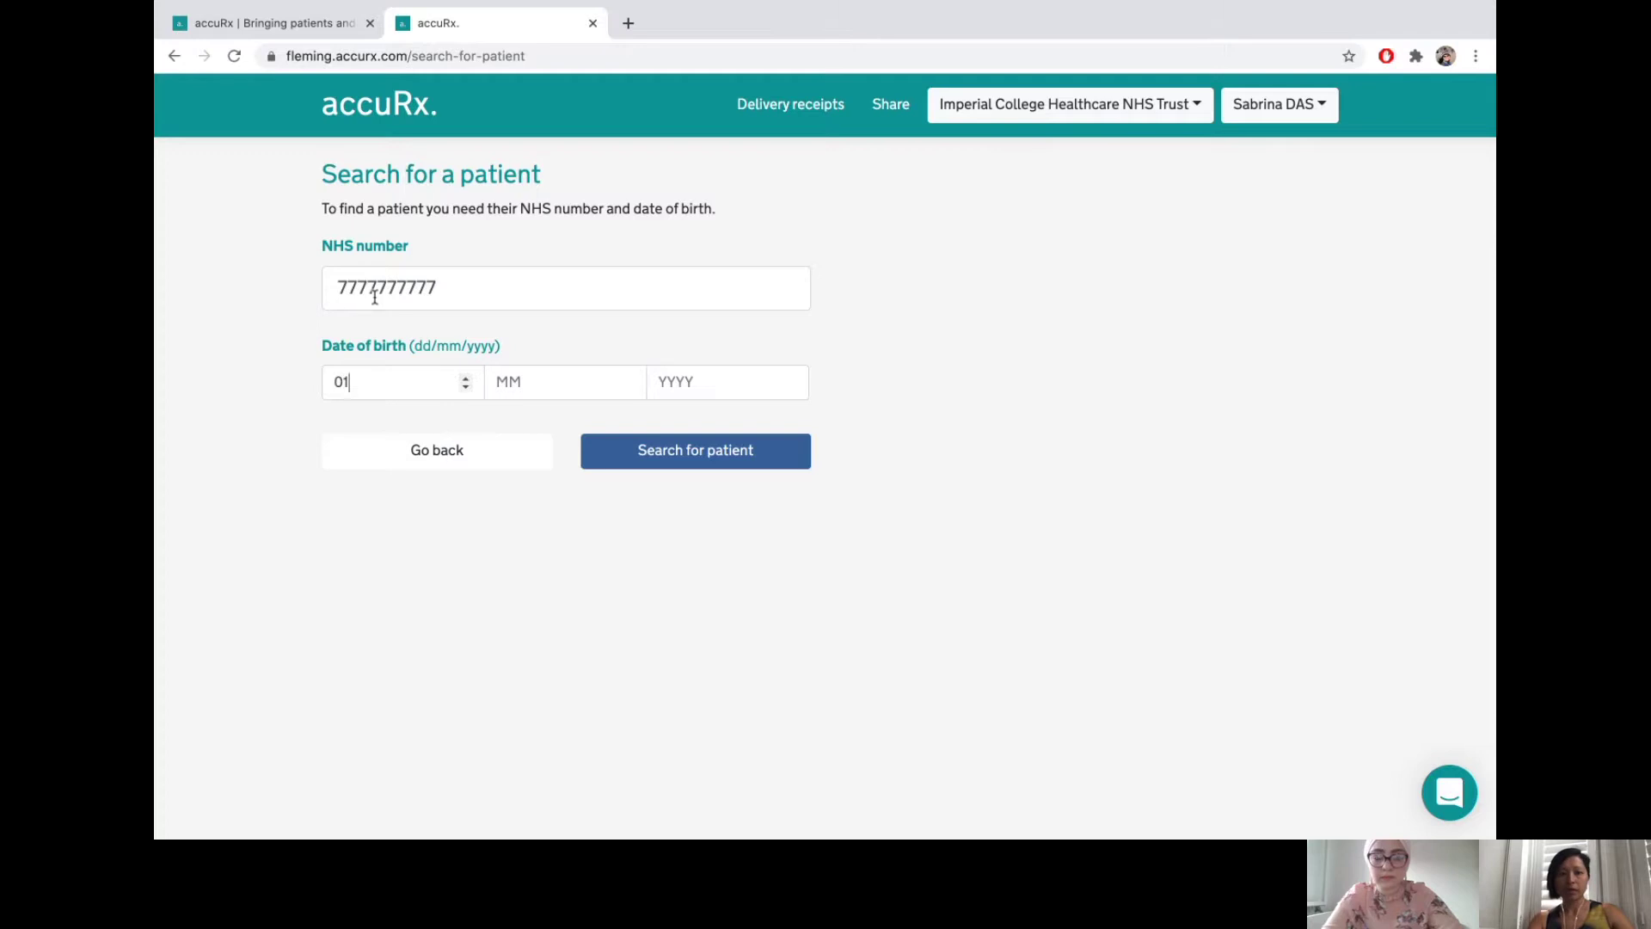
pyautogui.press('Tab')
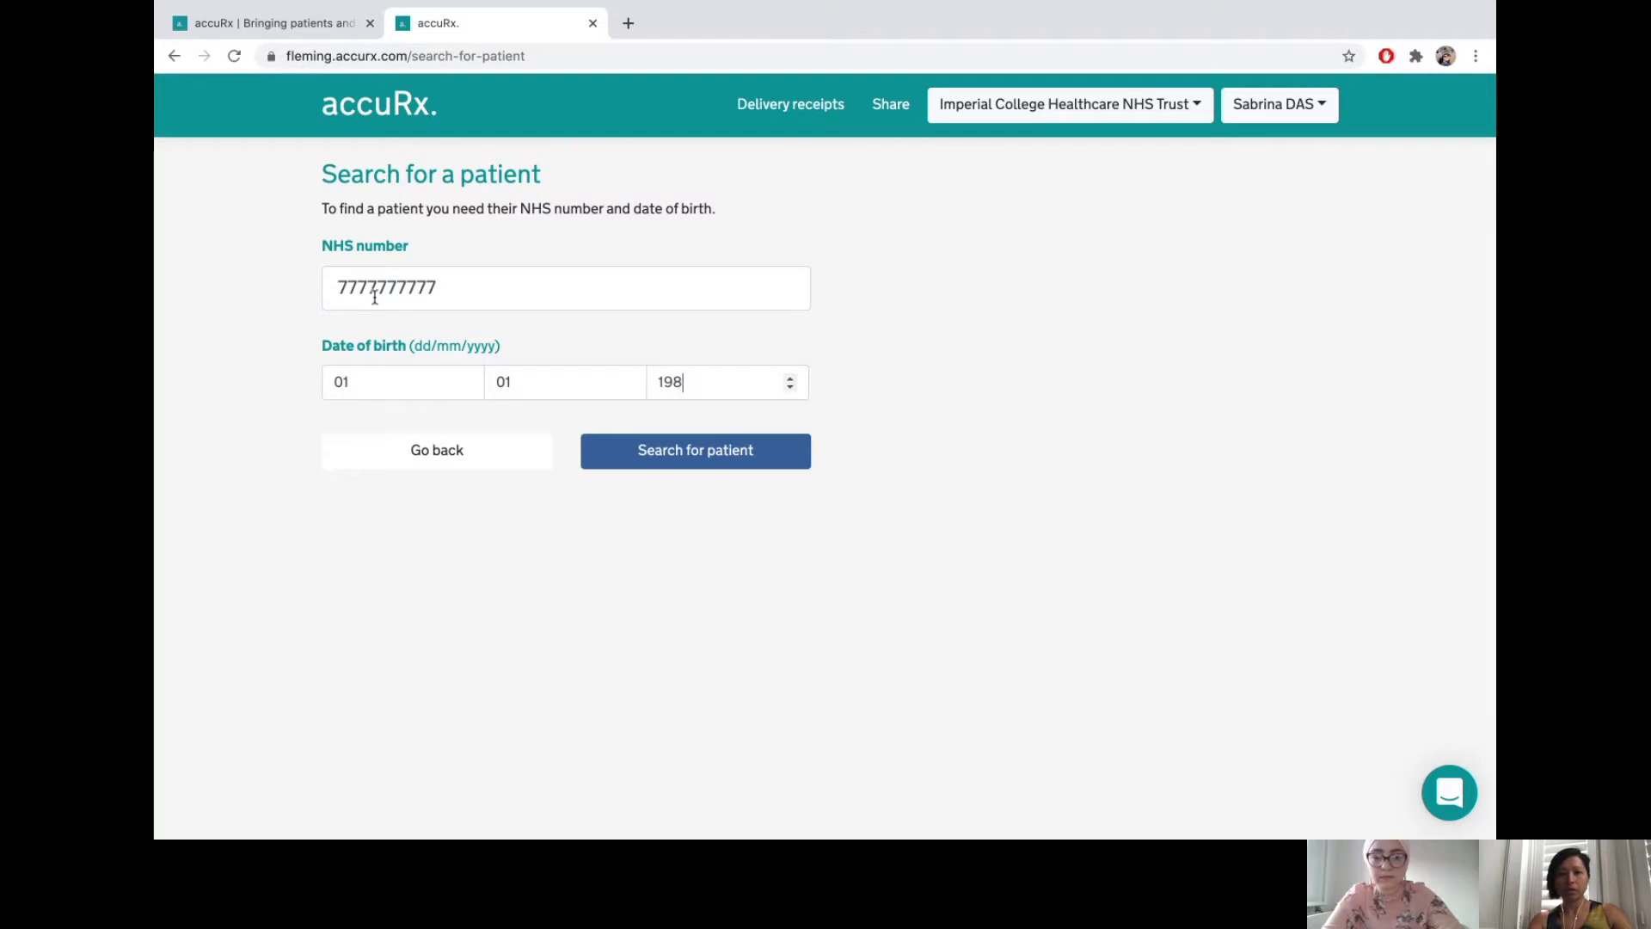
pyautogui.click(654, 446)
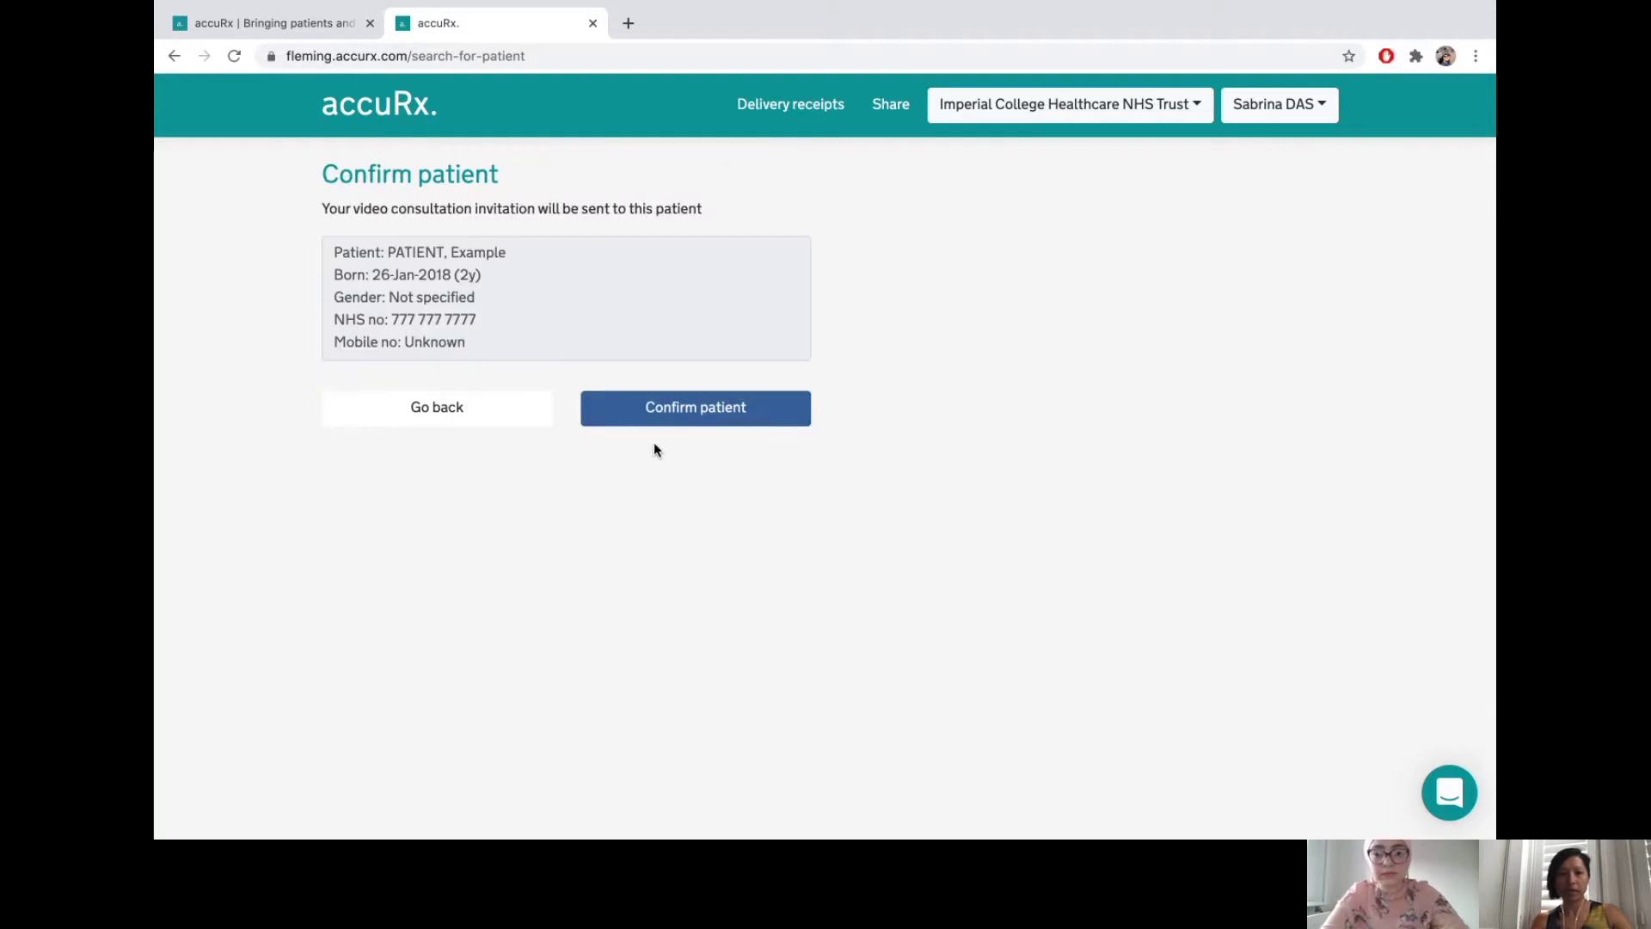
pyautogui.click(681, 413)
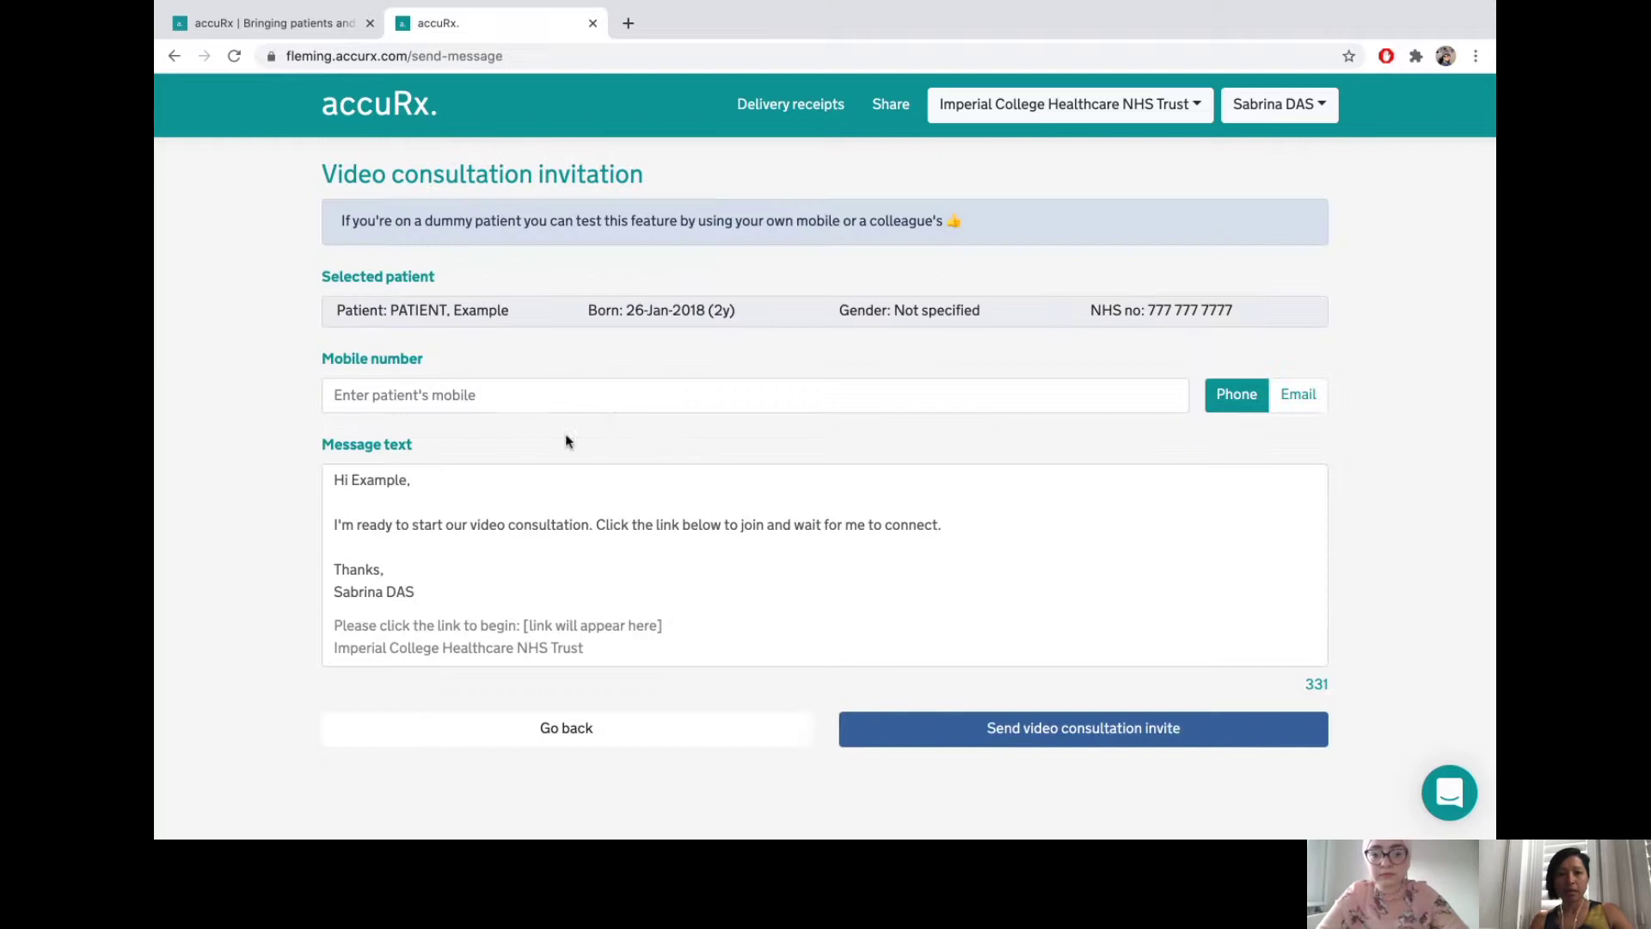
# - Enter the patient's mobile number, keep Phone delivery, and send the video consultation invite
pyautogui.click(594, 399)
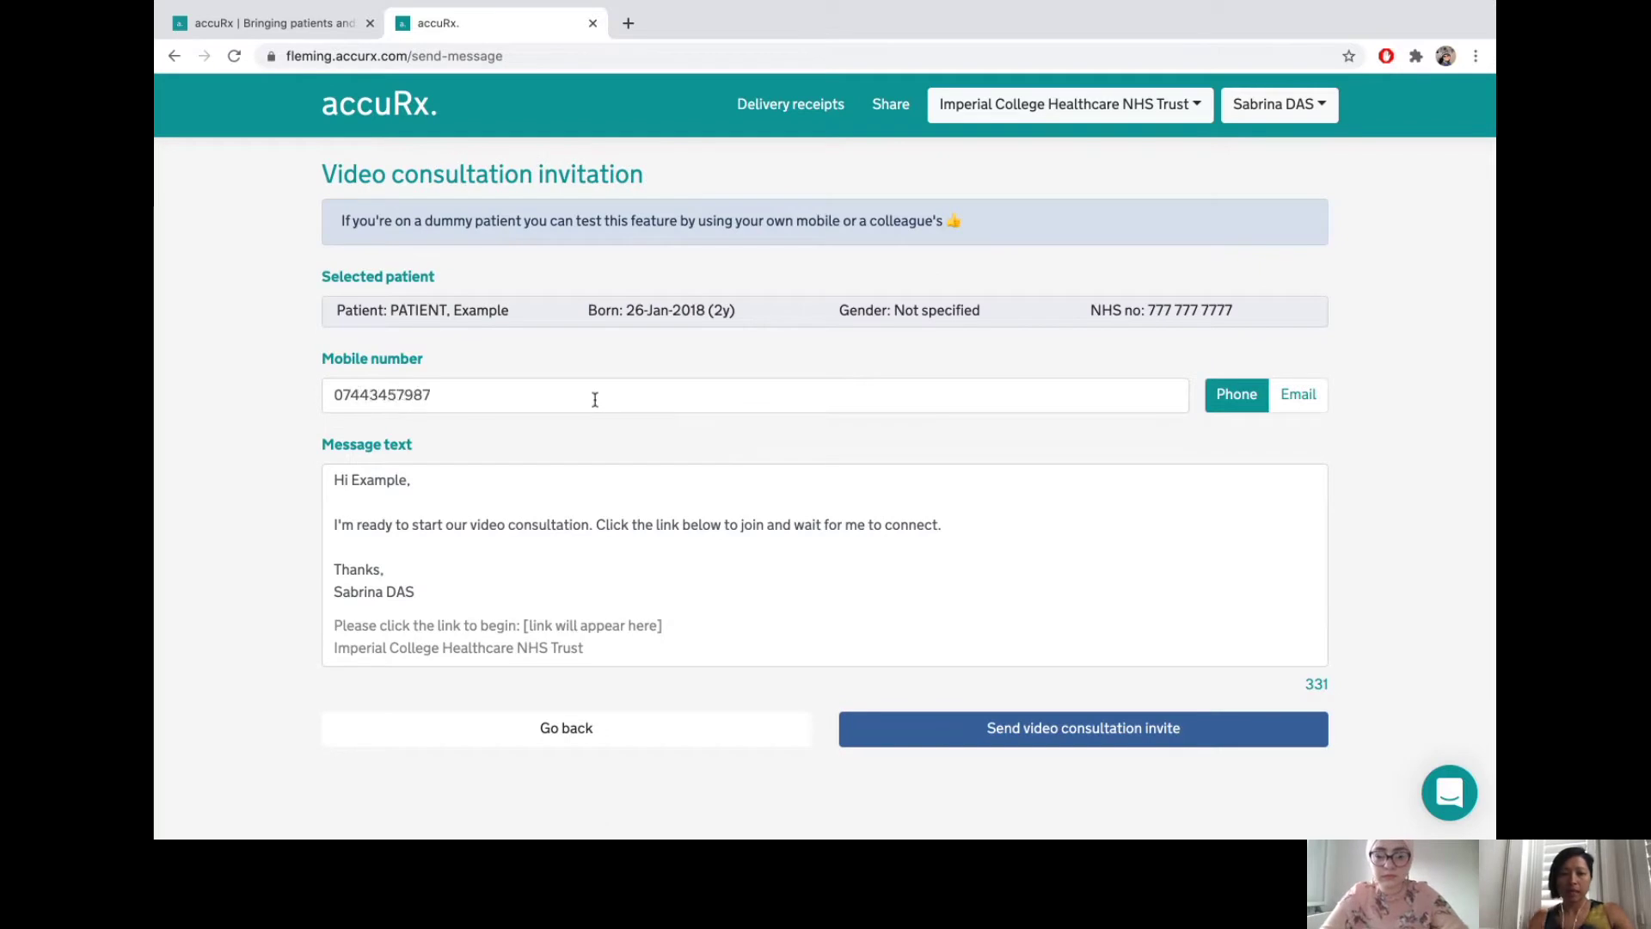
pyautogui.click(1313, 397)
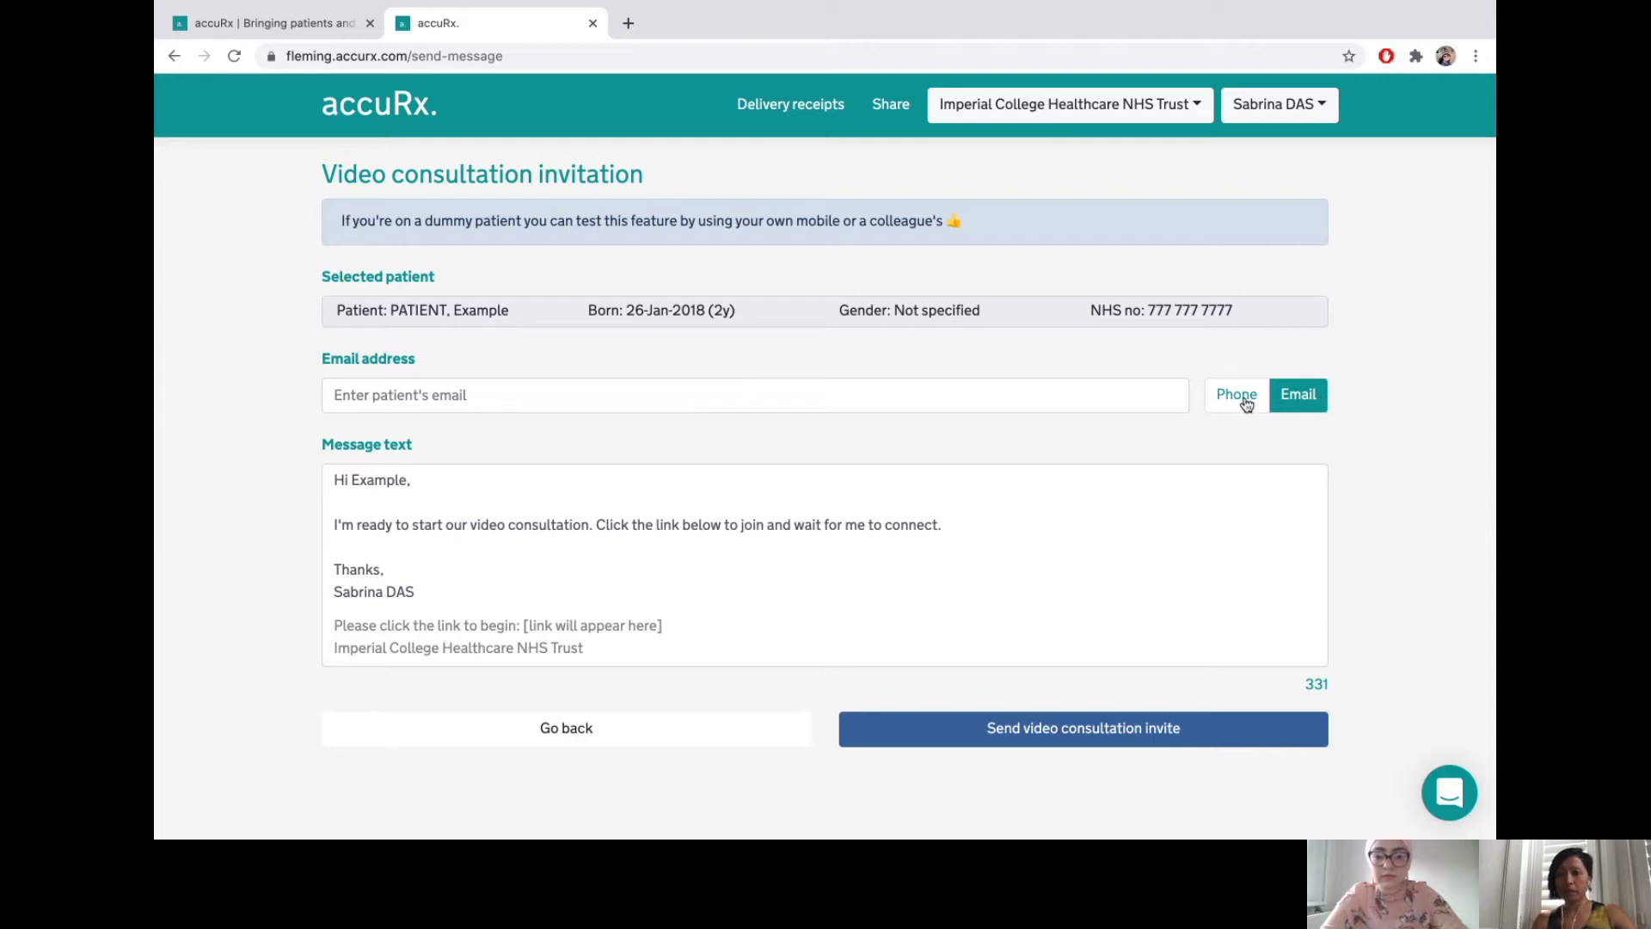
pyautogui.click(1245, 401)
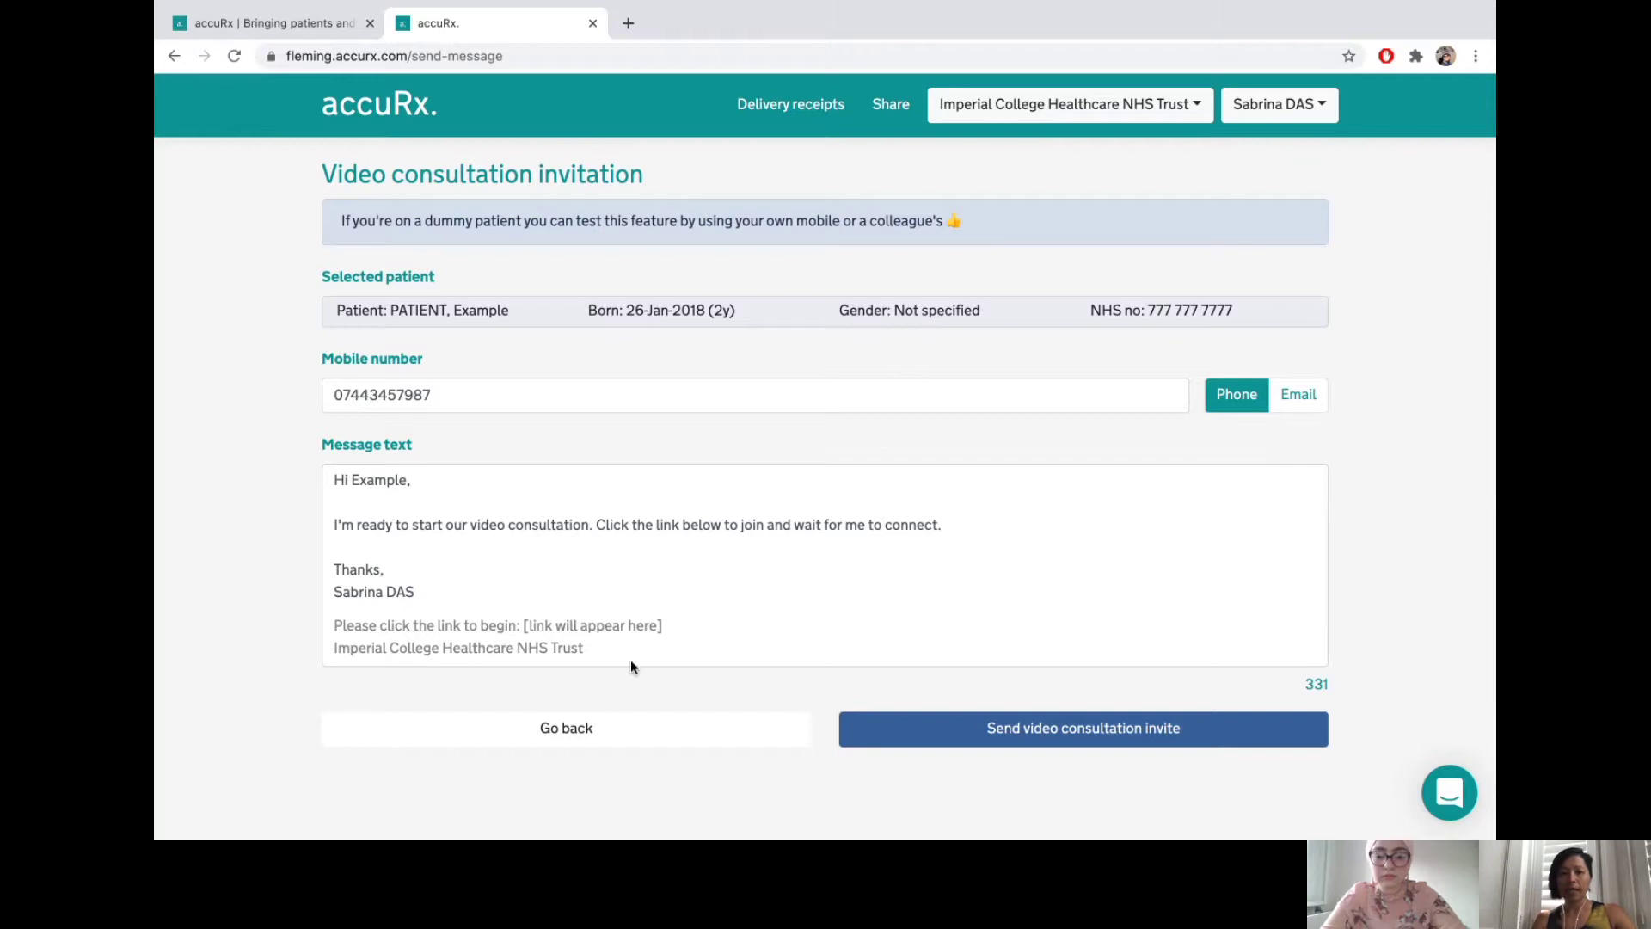
pyautogui.click(973, 715)
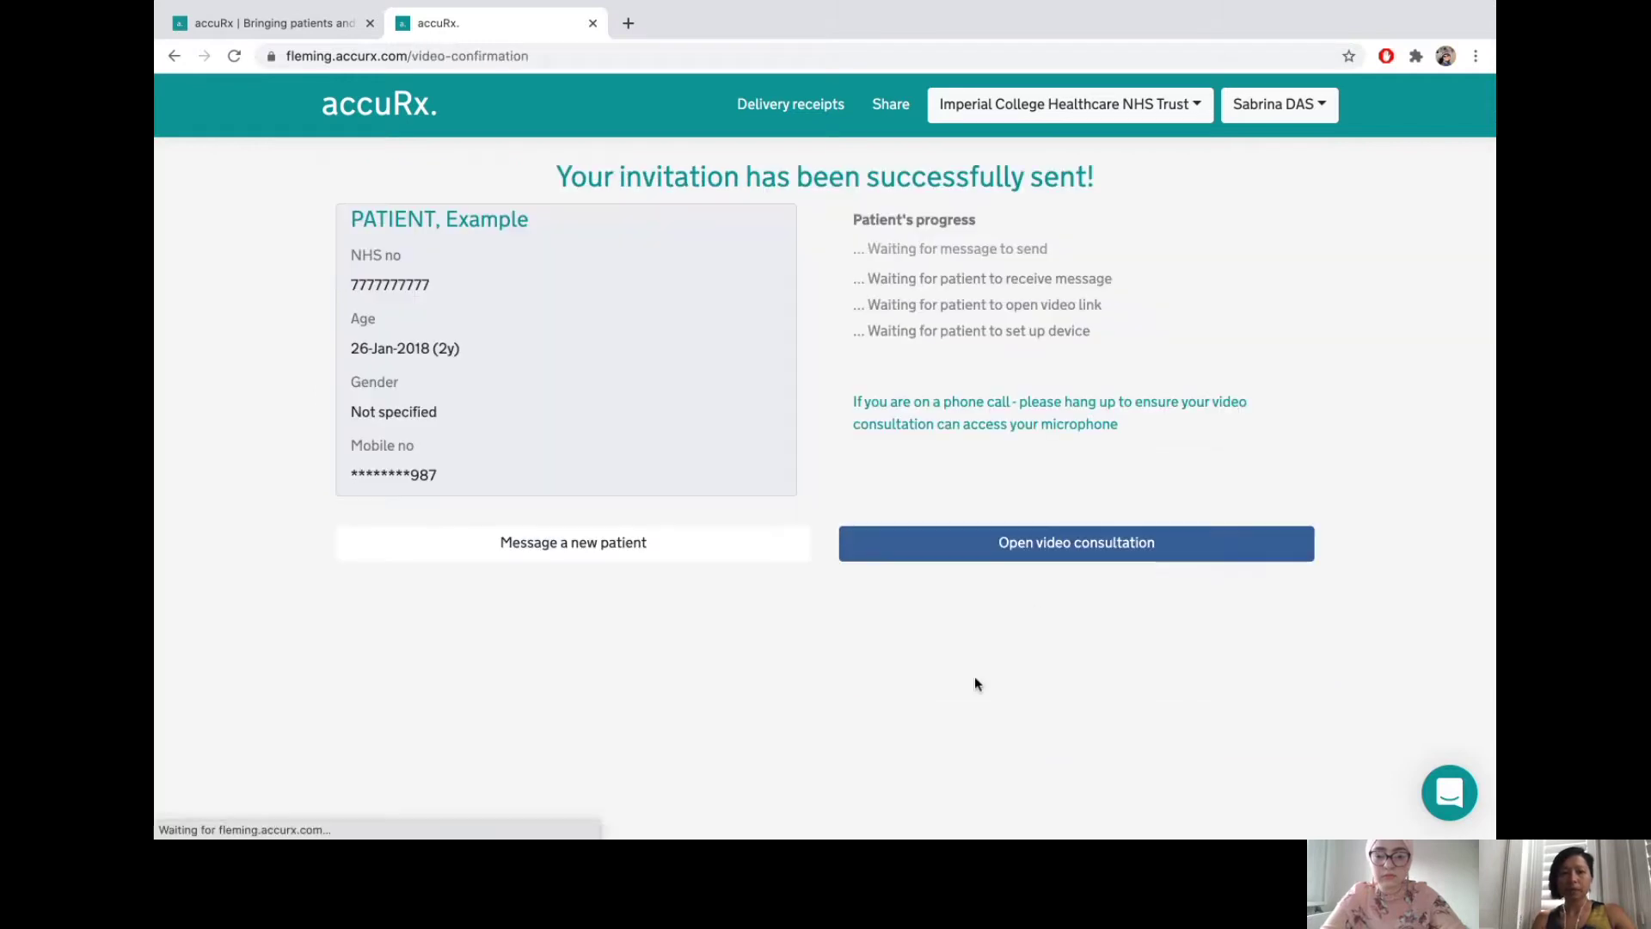
# - Open the Whereby video room in a new tab, then return to accuRx's patient progress page
pyautogui.click(1035, 551)
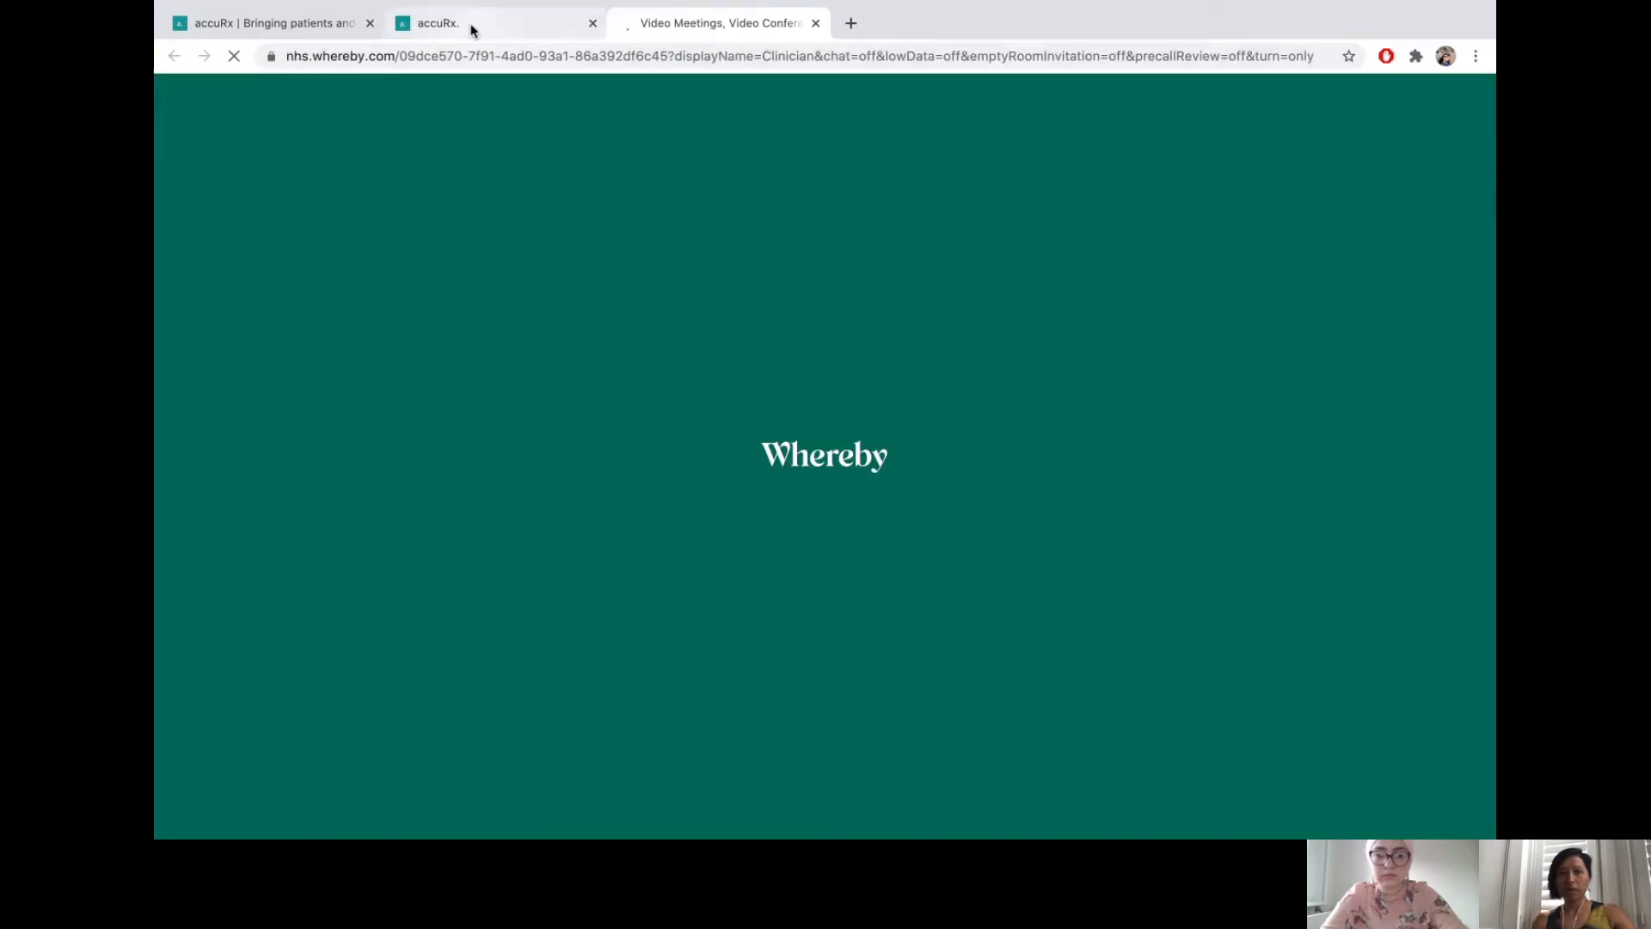
pyautogui.click(466, 24)
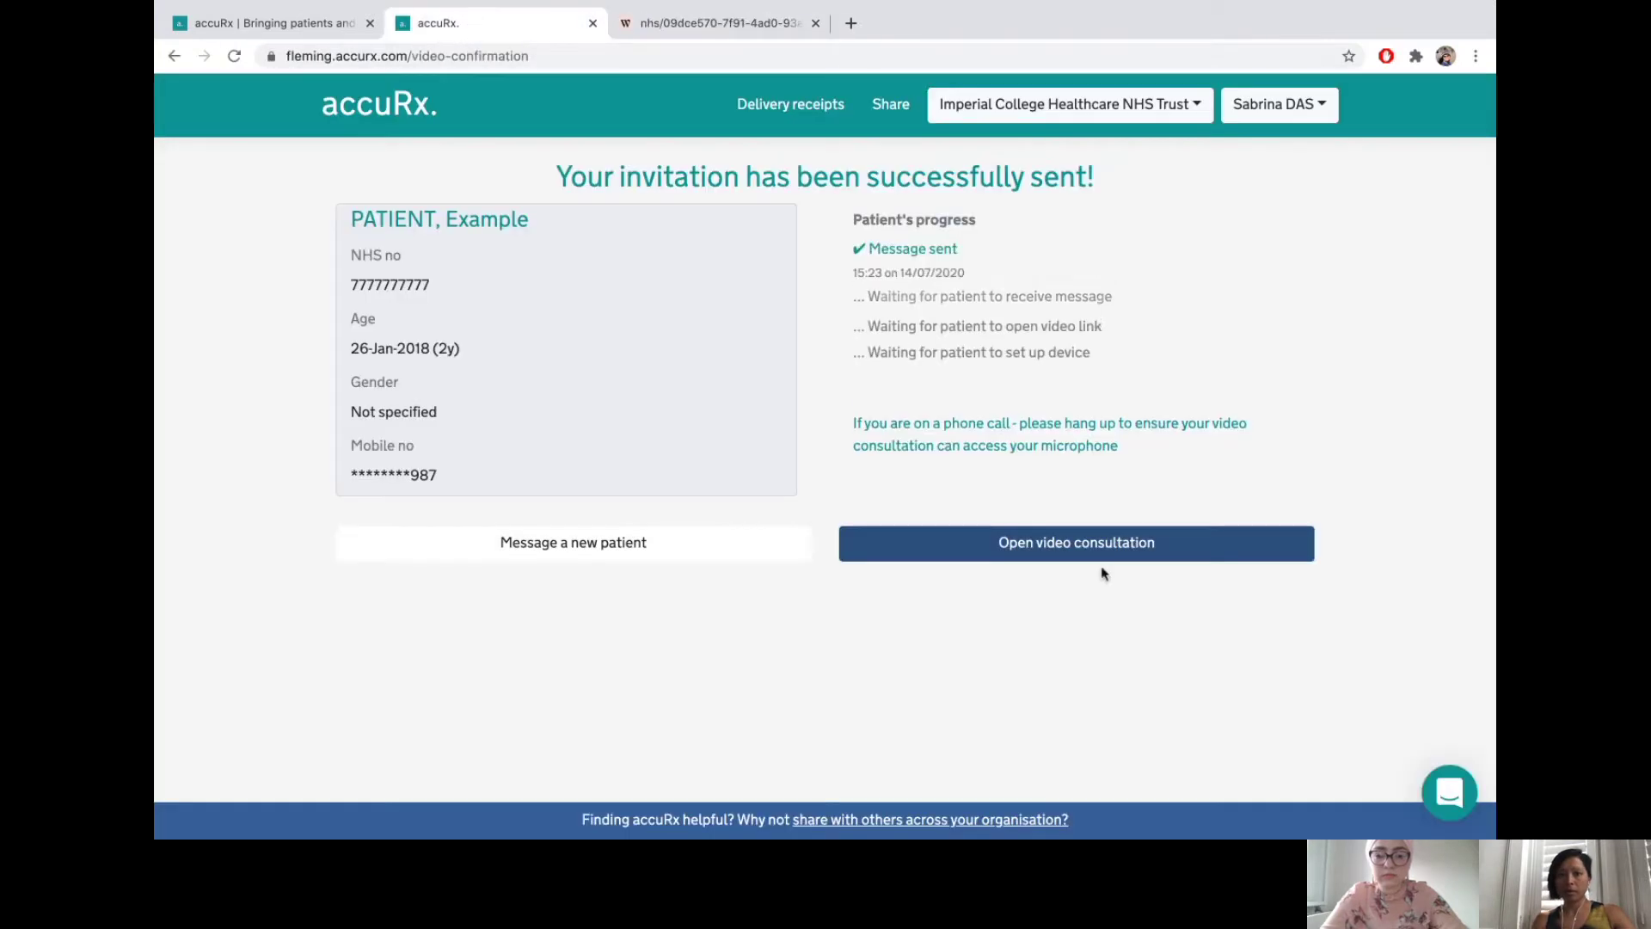
pyautogui.click(704, 24)
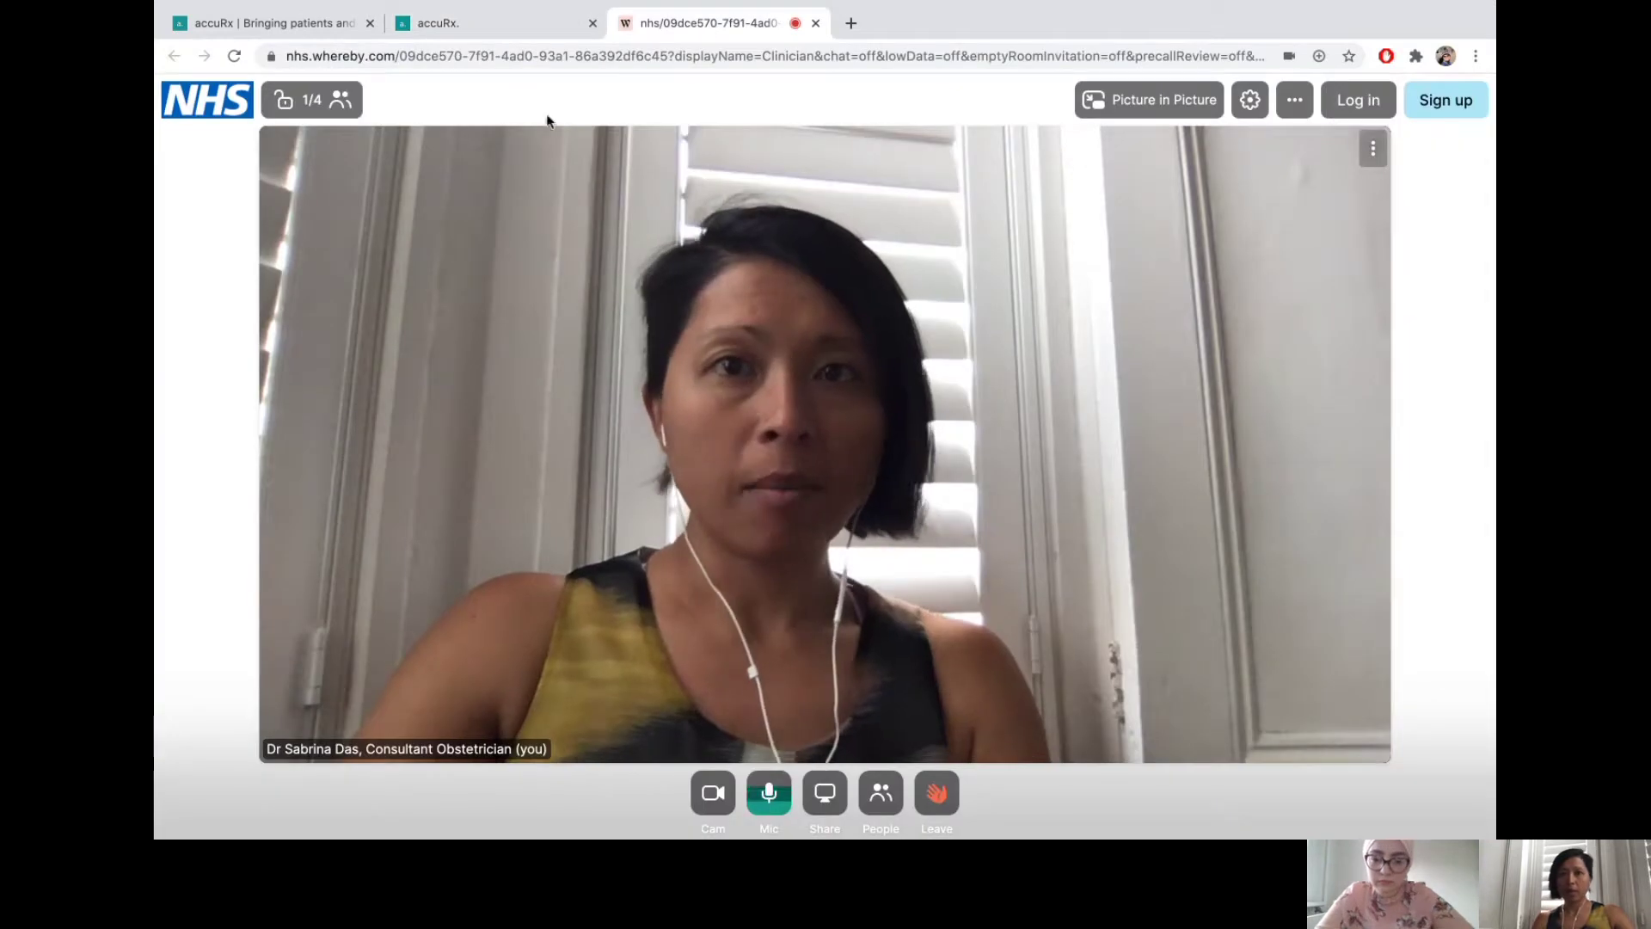
pyautogui.click(467, 19)
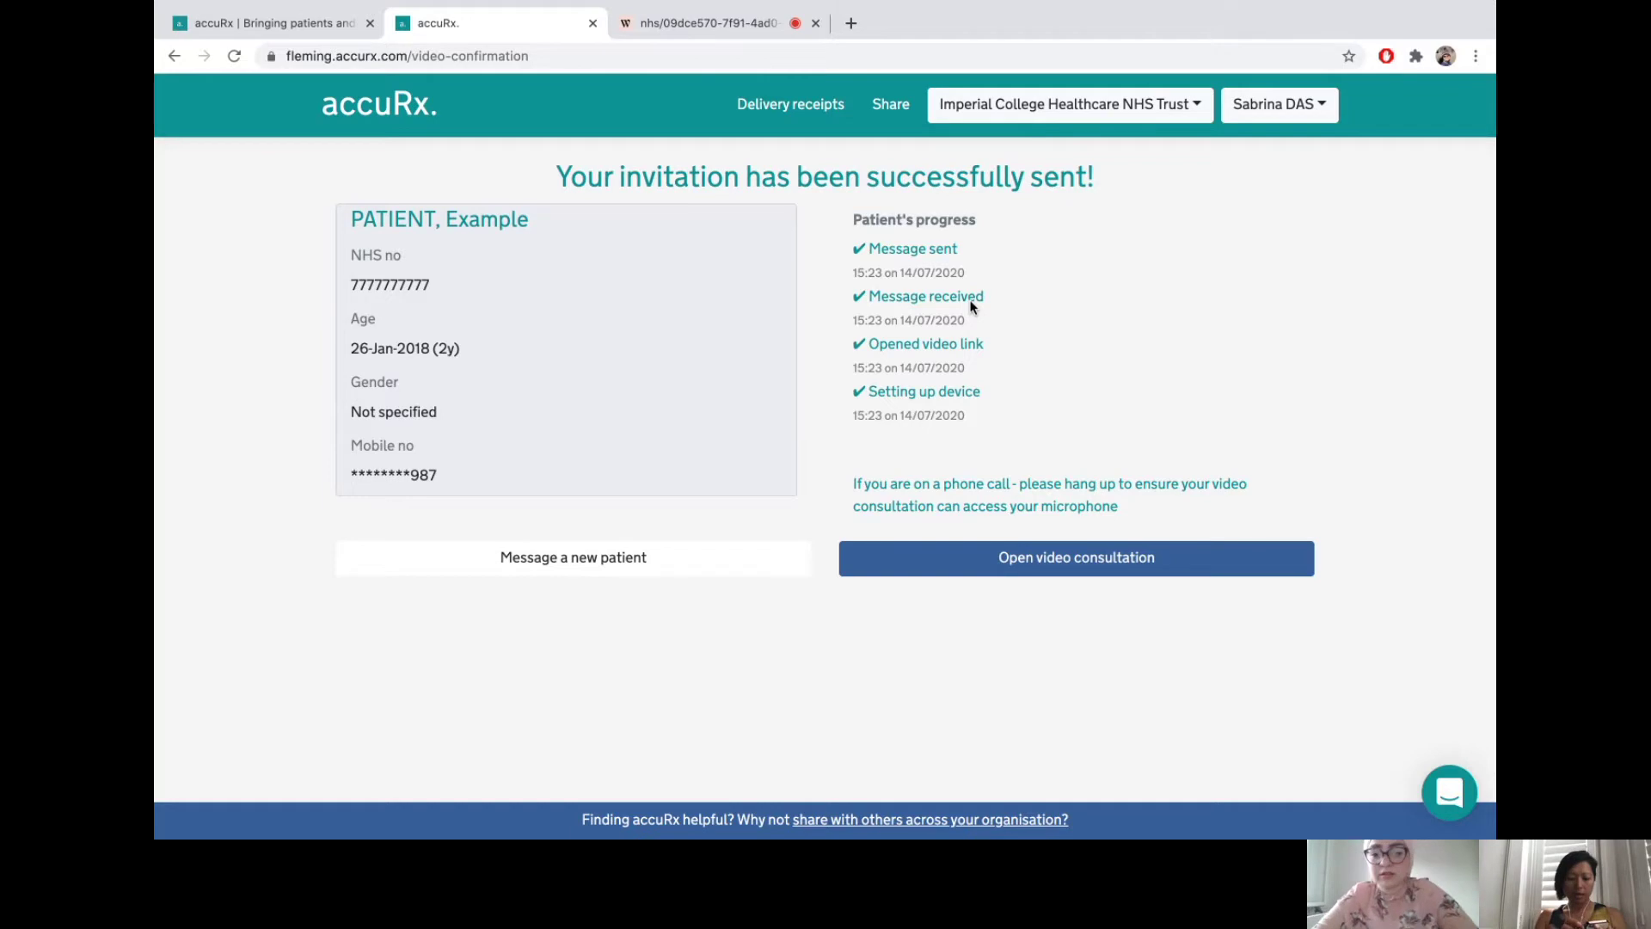
# - Switch to the nhs.whereby.com tab to return to the video call
pyautogui.click(692, 22)
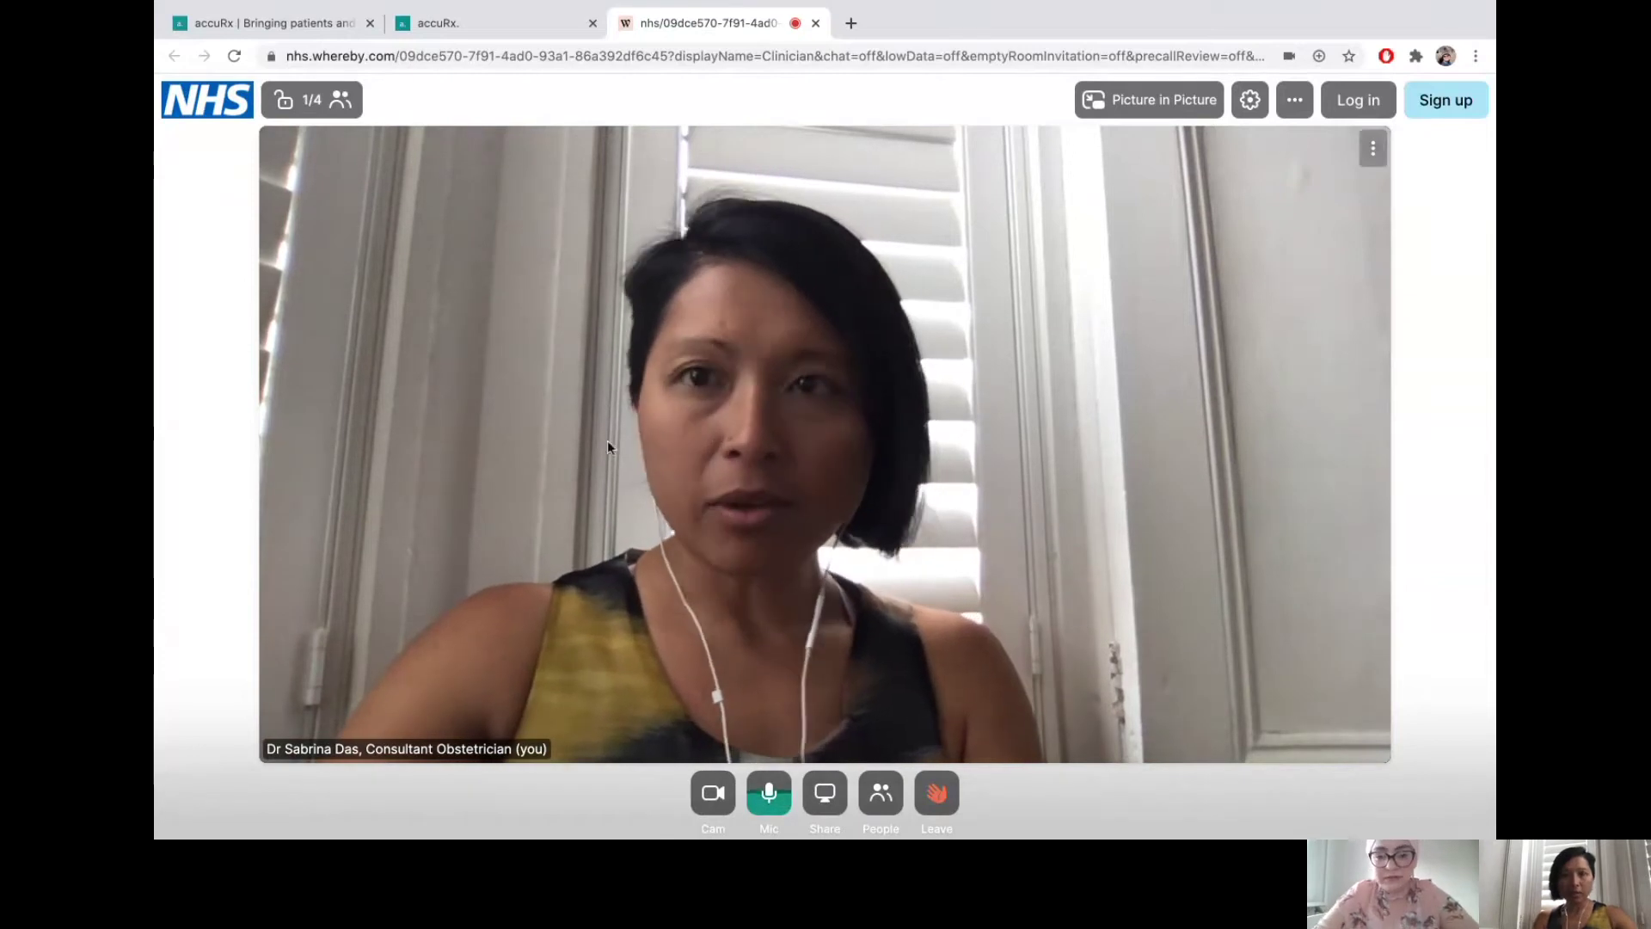
# - Check the room details, leave the Whereby room, and bring the Microsoft Teams call forward
pyautogui.click(314, 103)
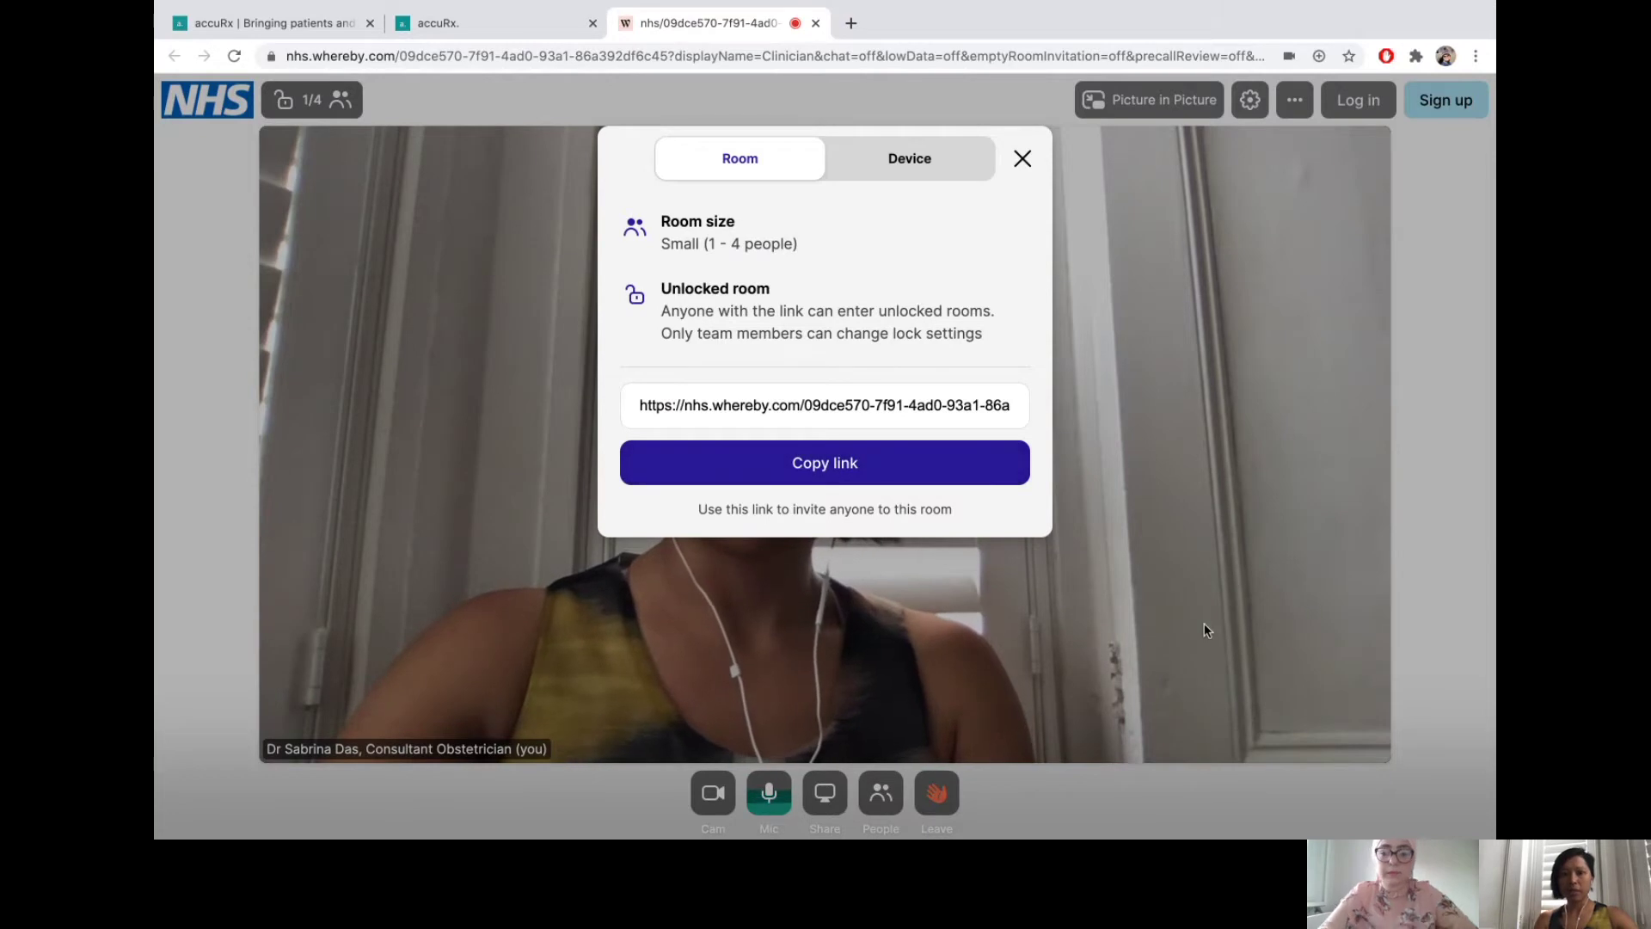
pyautogui.click(1023, 158)
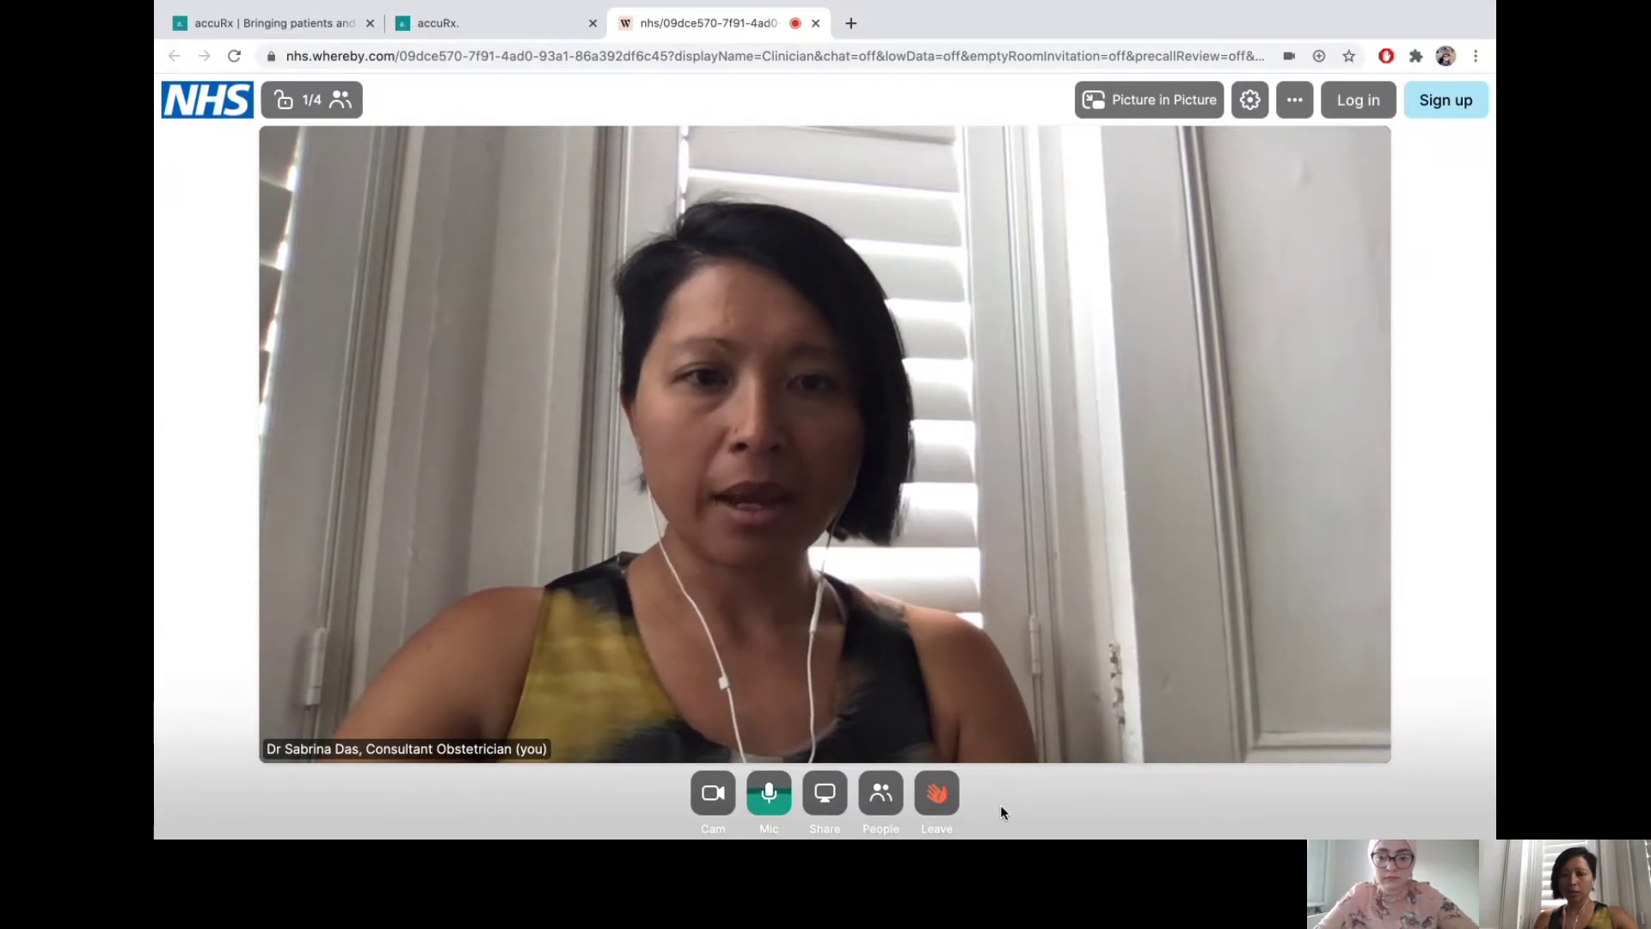
pyautogui.click(947, 804)
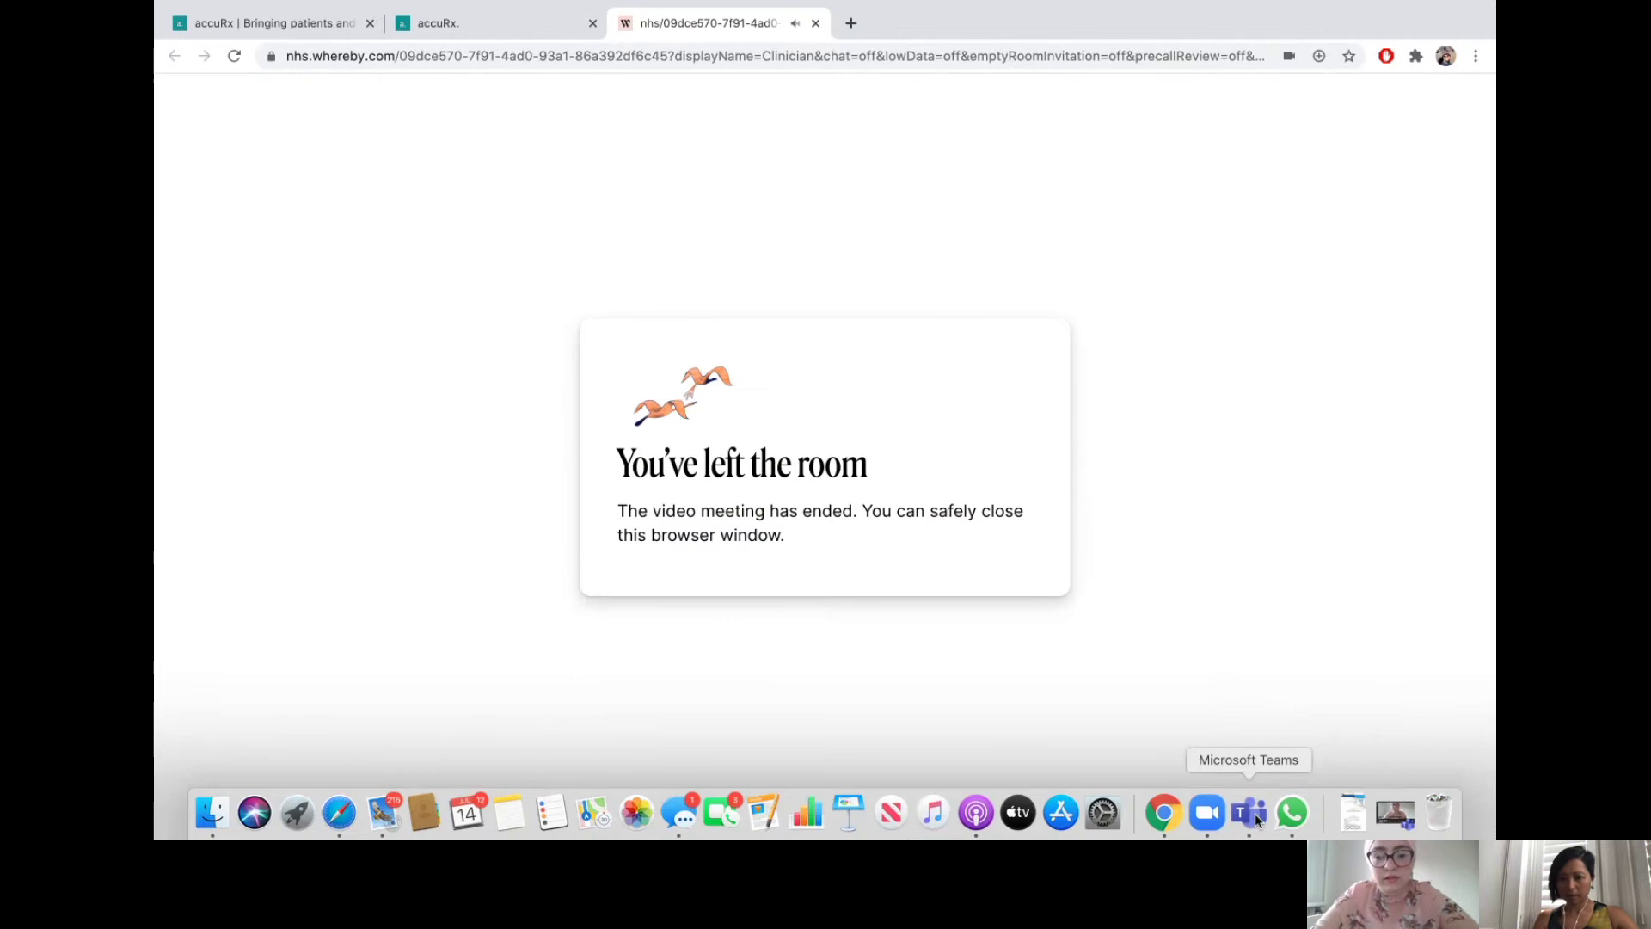
pyautogui.click(1256, 813)
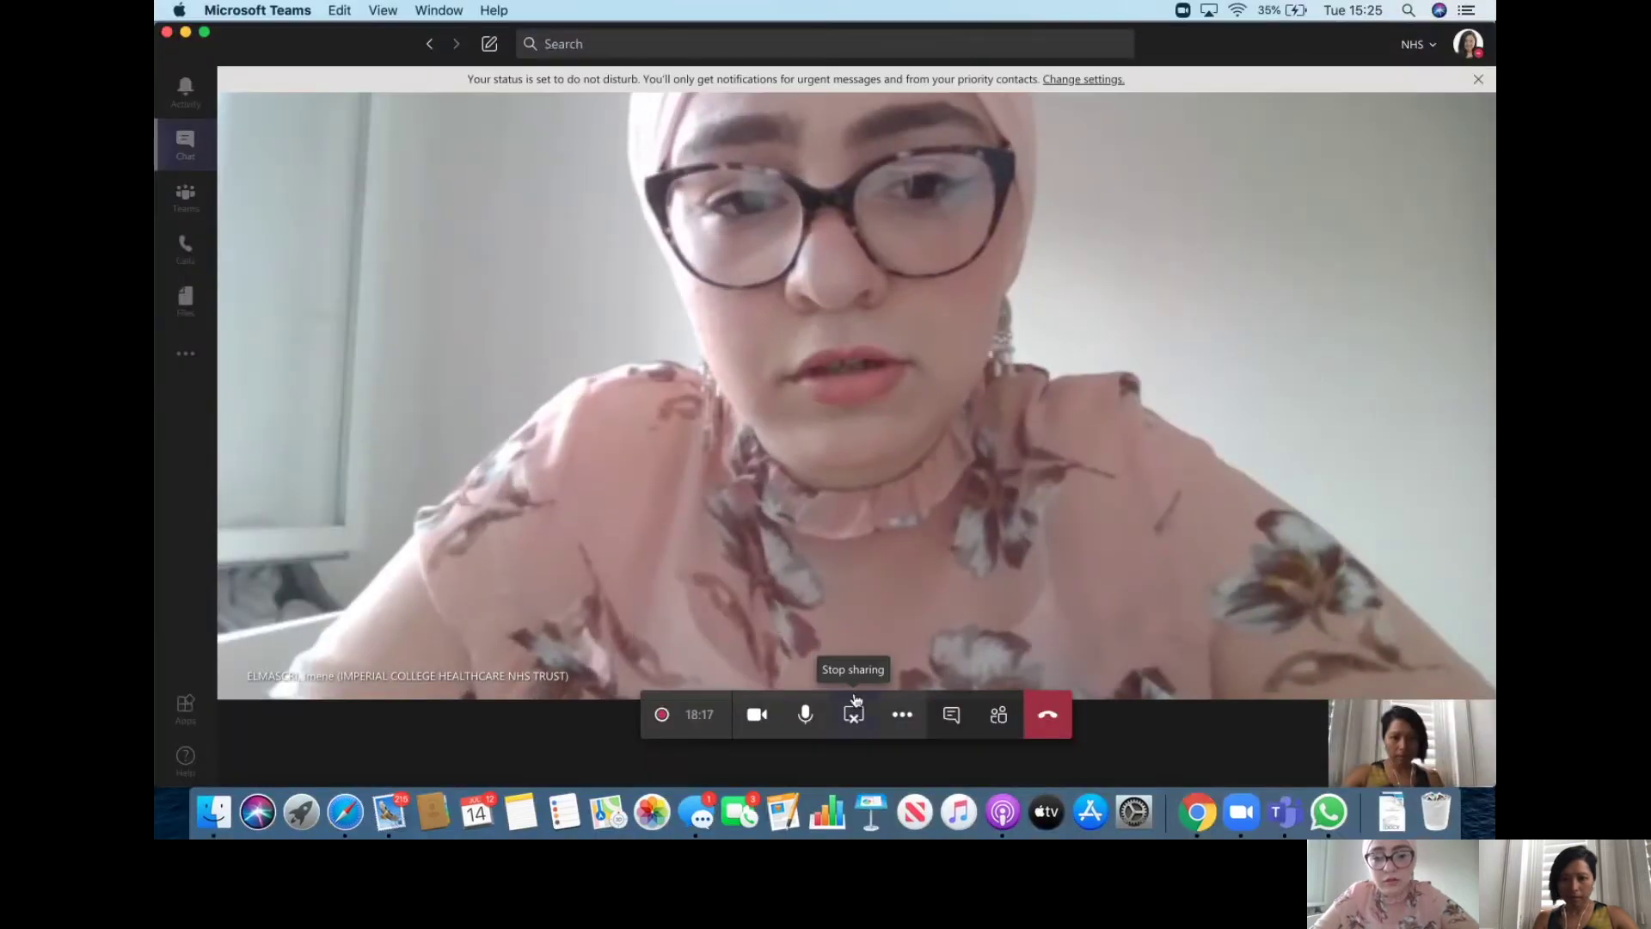